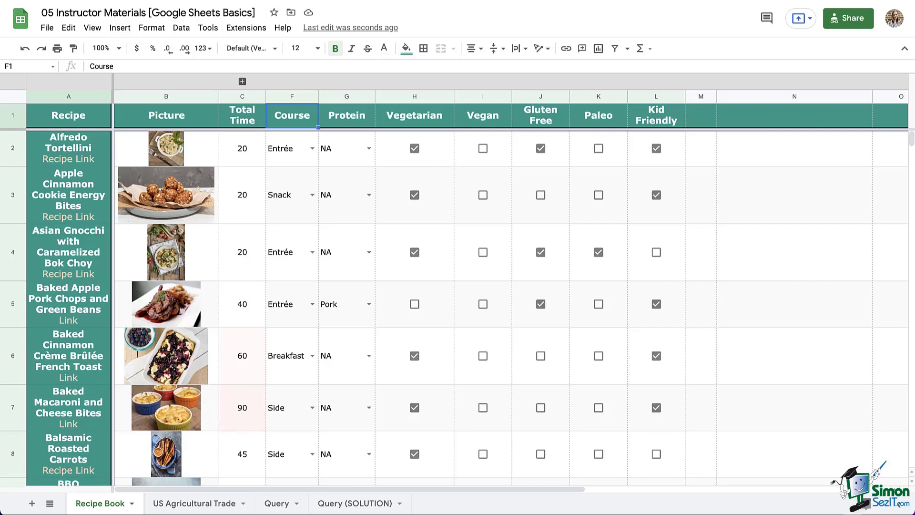
- Sort the whole sheet by Course A to Z, then Z to A, and undo both sorts
{"action": "left_click", "coordinate": [181, 28]}
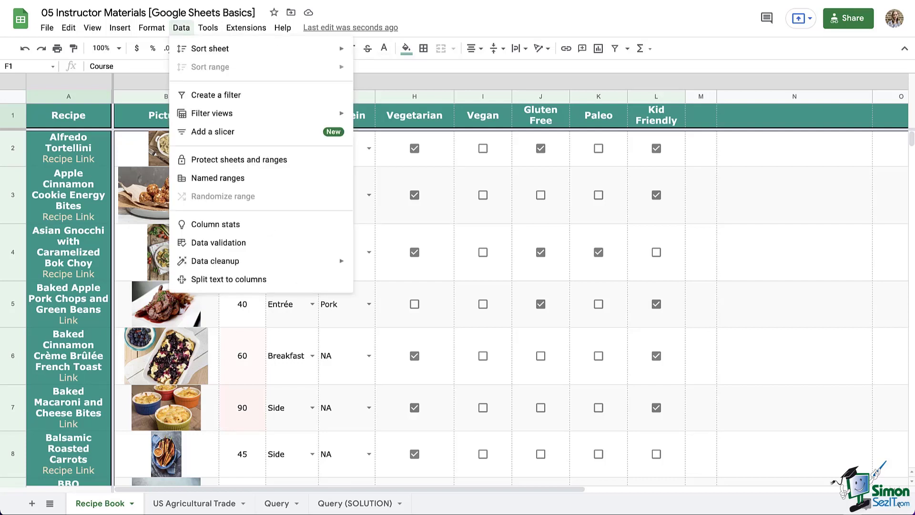
{"action": "mouse_move", "coordinate": [214, 48]}
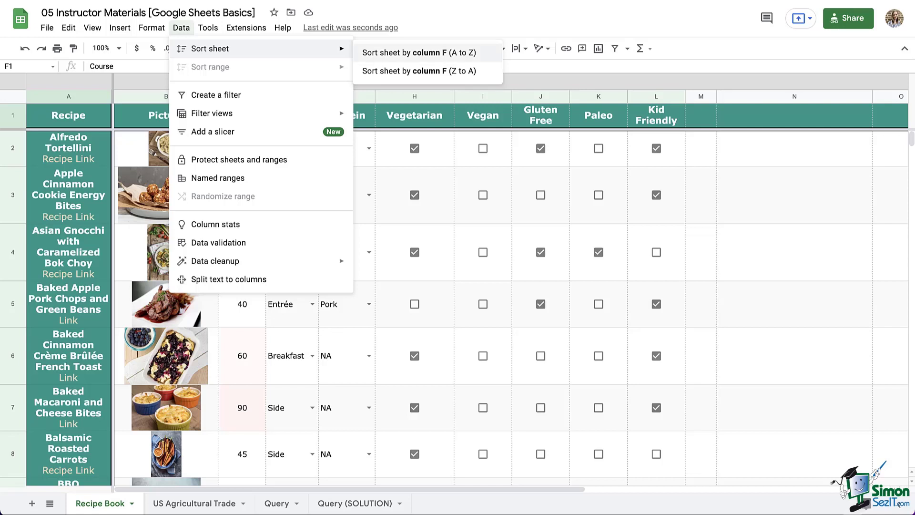
{"action": "left_click", "coordinate": [419, 52]}
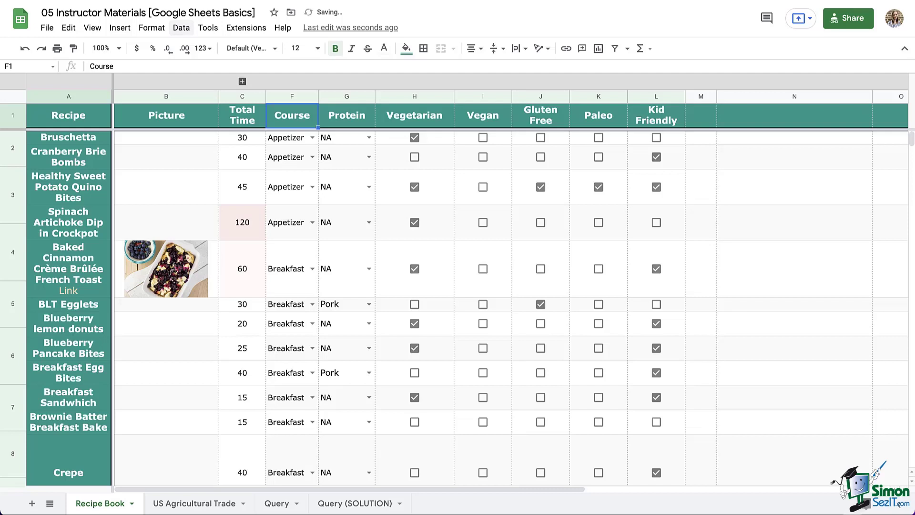
{"action": "left_click", "coordinate": [181, 28]}
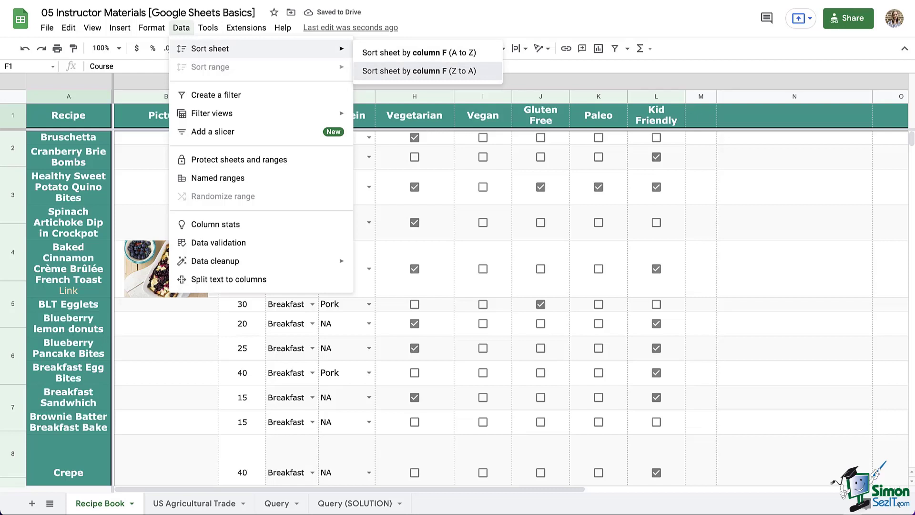
{"action": "left_click", "coordinate": [419, 71]}
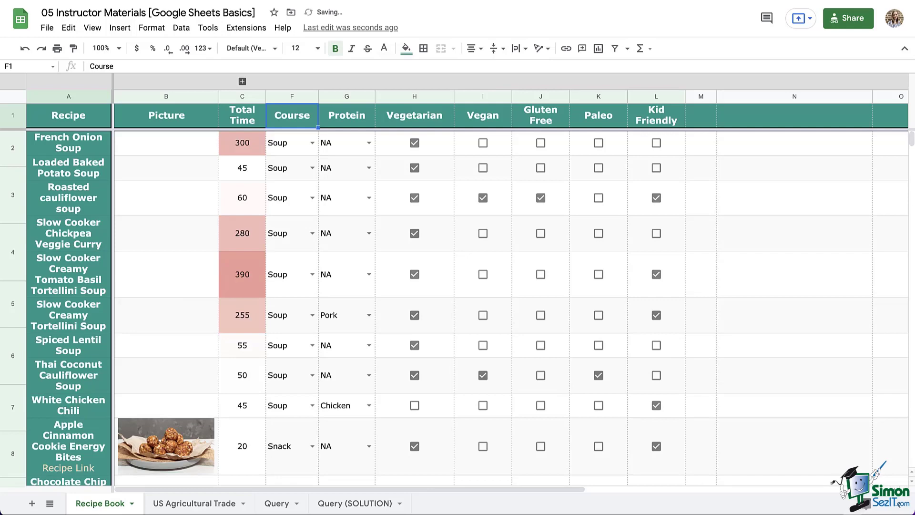
{"action": "key", "text": "ctrl+z"}
{"action": "key", "text": "ctrl+z"}
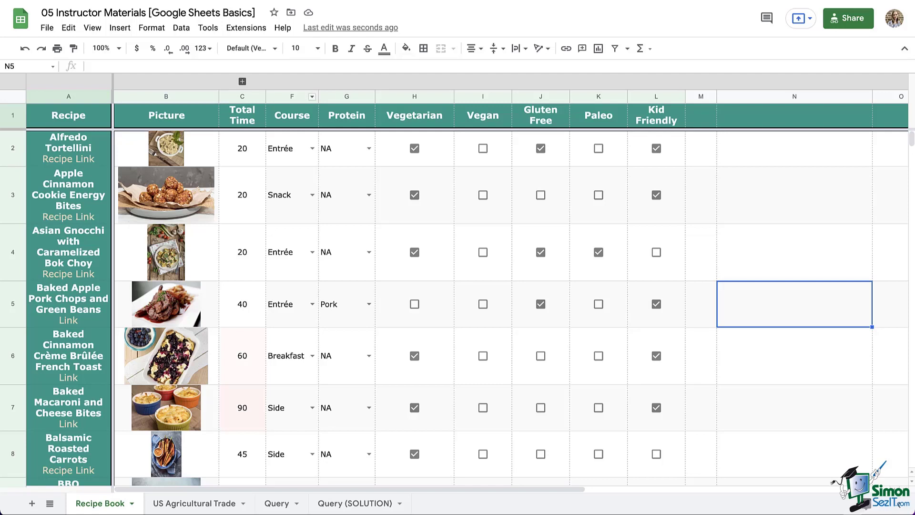
- Select the Course column F, sort that range A to Z, then undo it
{"action": "left_click", "coordinate": [312, 96]}
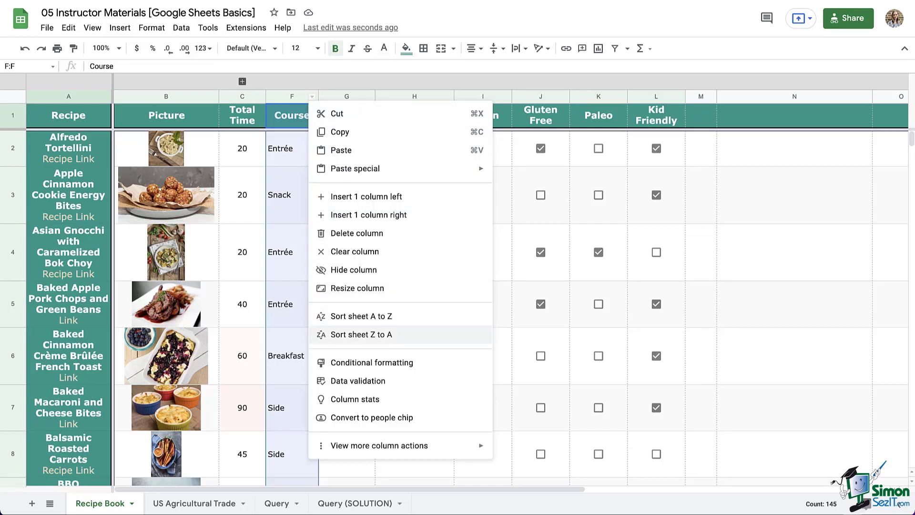
{"action": "left_click", "coordinate": [292, 115]}
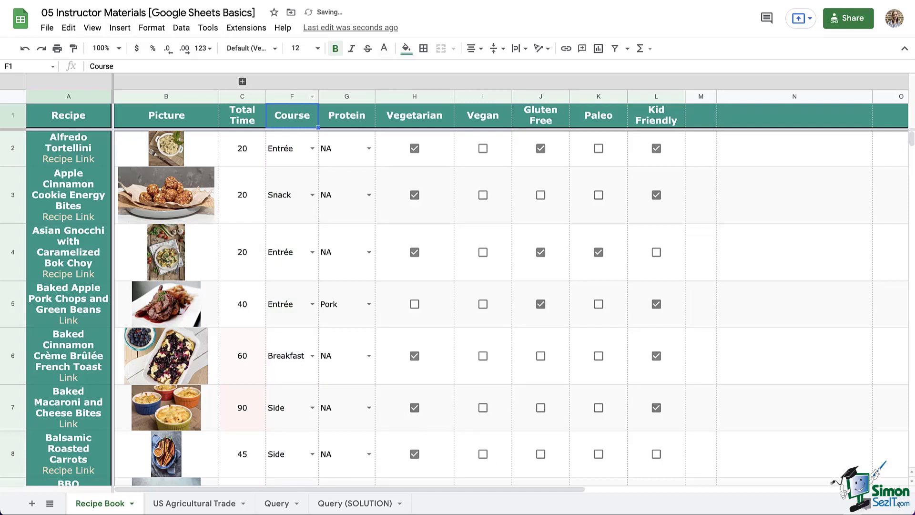
{"action": "key", "text": "ctrl+space"}
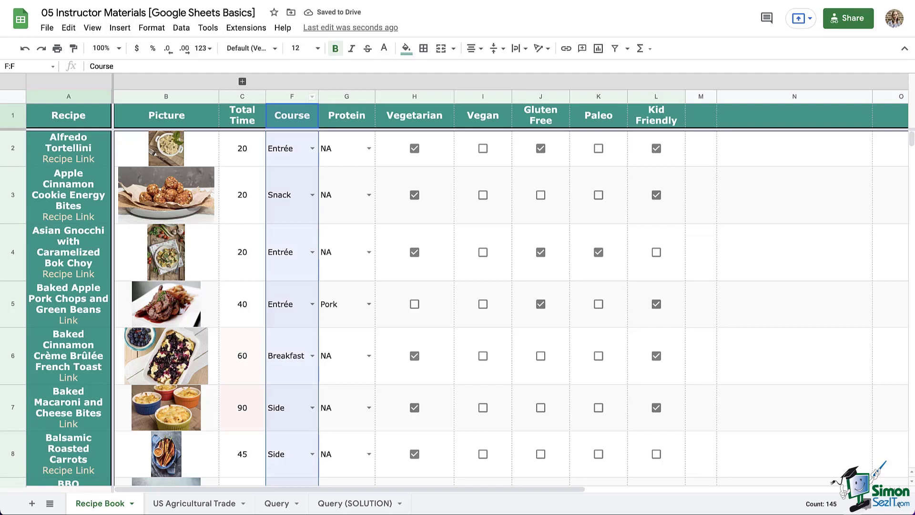
{"action": "left_click", "coordinate": [181, 28]}
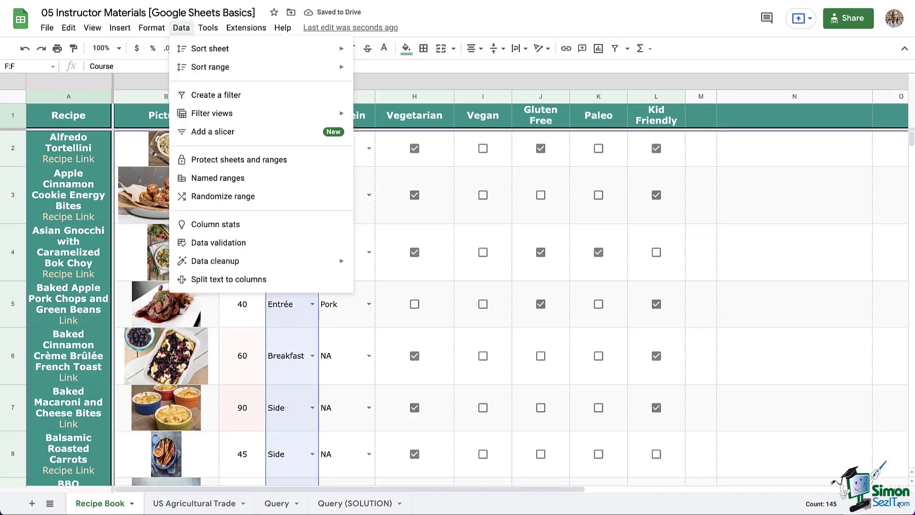
{"action": "mouse_move", "coordinate": [209, 67]}
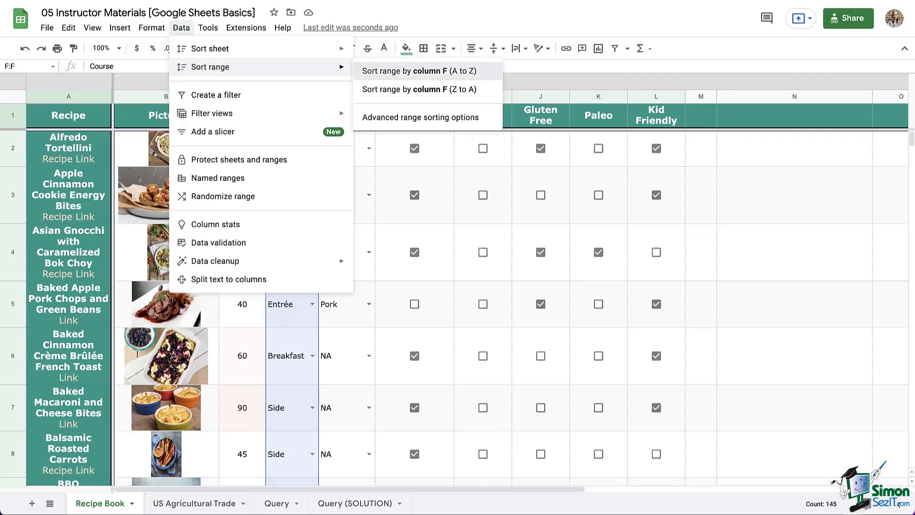
{"action": "left_click", "coordinate": [419, 70]}
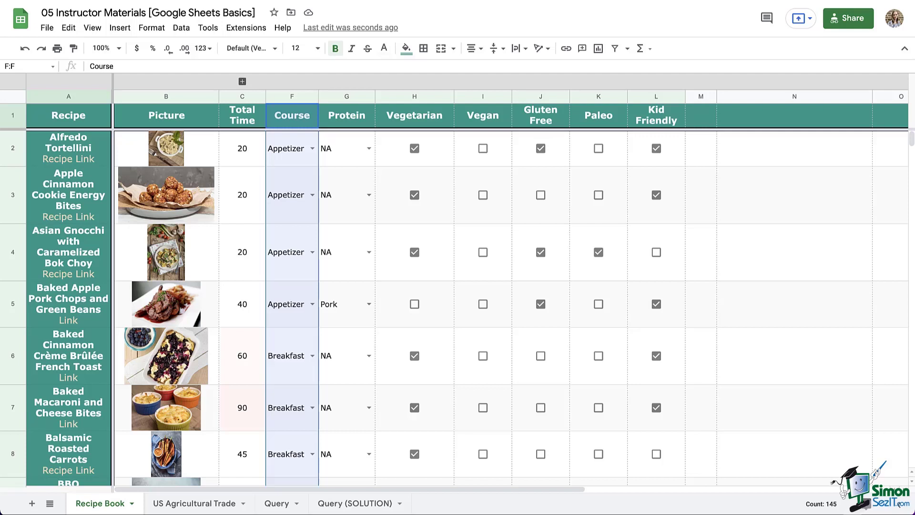
{"action": "key", "text": "ctrl+z"}
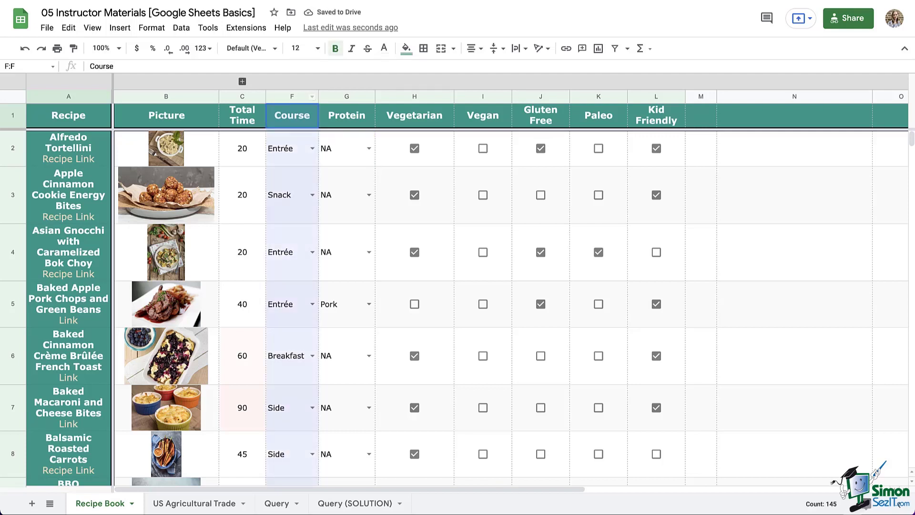
- Extend the selection to F:G and go to Data > Sort range > Advanced range sorting options
{"action": "key", "text": "shift+Right"}
{"action": "key", "text": "alt+d"}
{"action": "key", "text": "Down"}
{"action": "key", "text": "Down"}
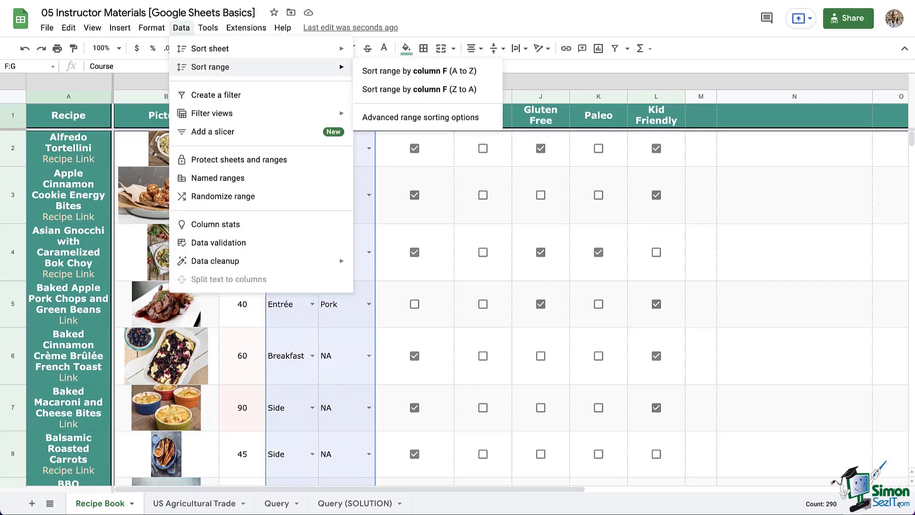
{"action": "key", "text": "Right"}
{"action": "key", "text": "Down"}
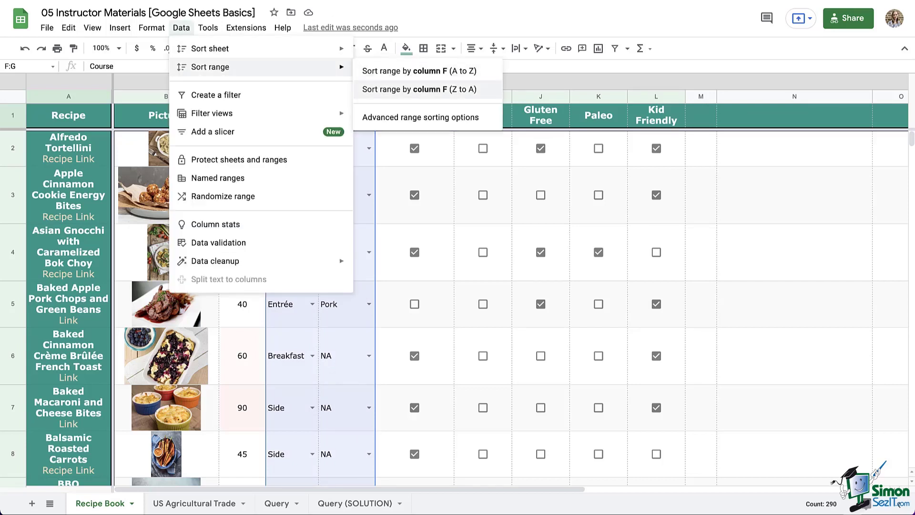
{"action": "key", "text": "Down"}
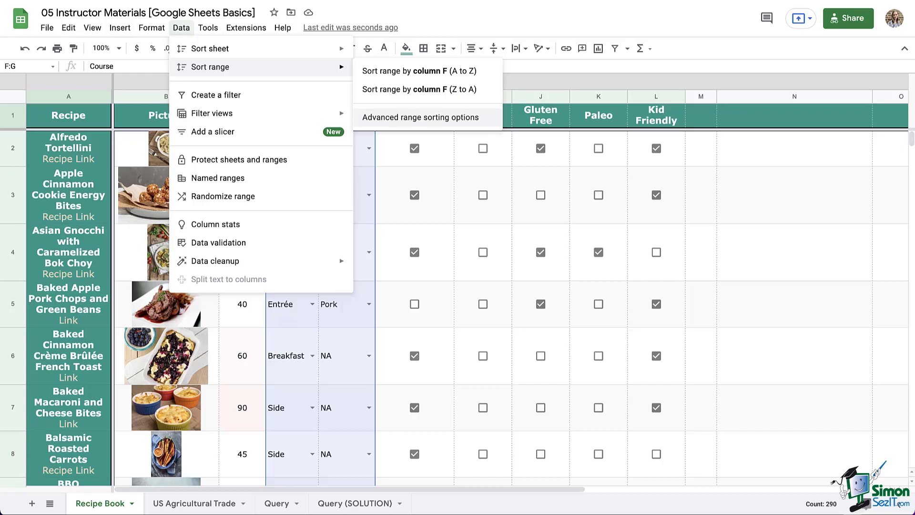
- Sort F:G with a header row by Course, then by Protein Z to A
{"action": "key", "text": "Return"}
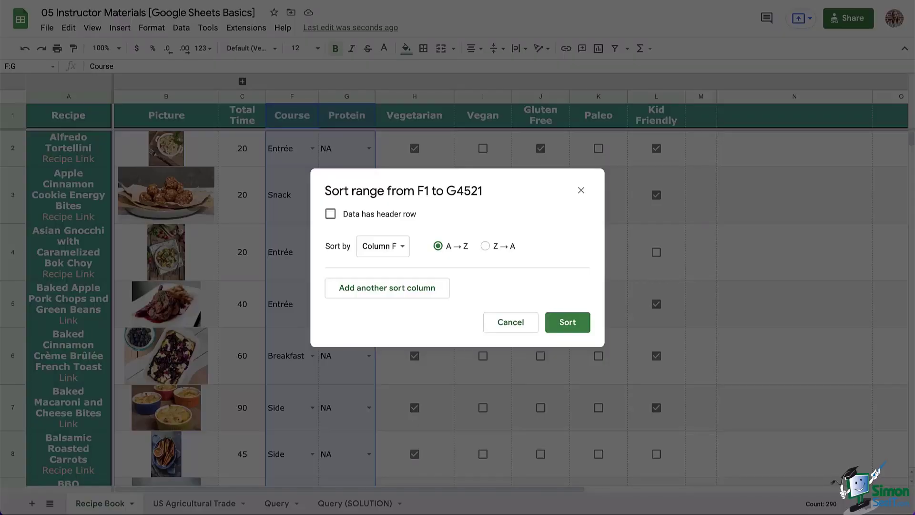
{"action": "left_click", "coordinate": [388, 287]}
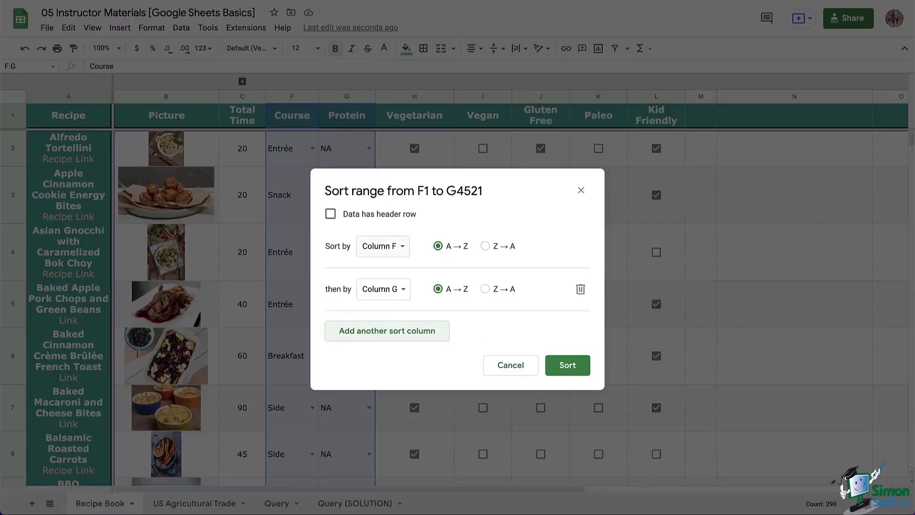
{"action": "left_click", "coordinate": [383, 288]}
{"action": "left_click", "coordinate": [381, 288]}
{"action": "left_click", "coordinate": [485, 289]}
{"action": "left_click", "coordinate": [330, 214]}
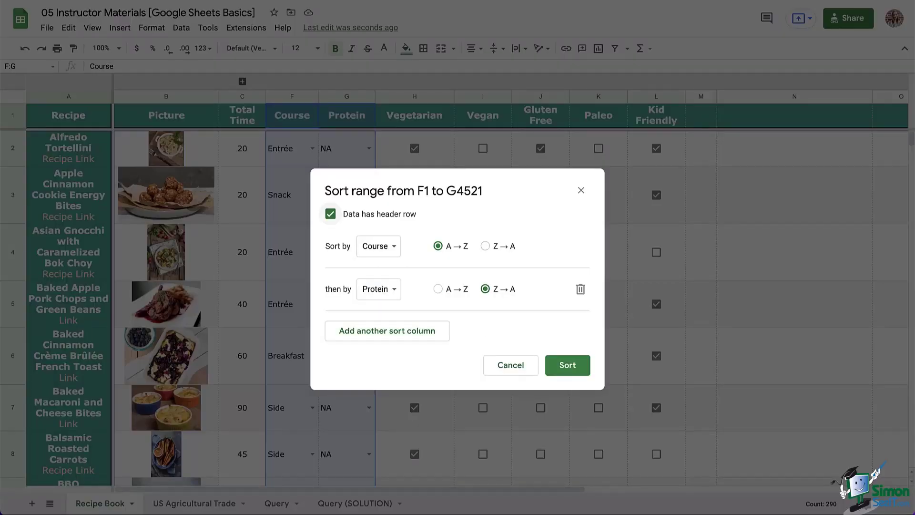
{"action": "left_click", "coordinate": [379, 246]}
{"action": "left_click", "coordinate": [377, 245]}
{"action": "left_click", "coordinate": [379, 289]}
{"action": "left_click", "coordinate": [377, 288]}
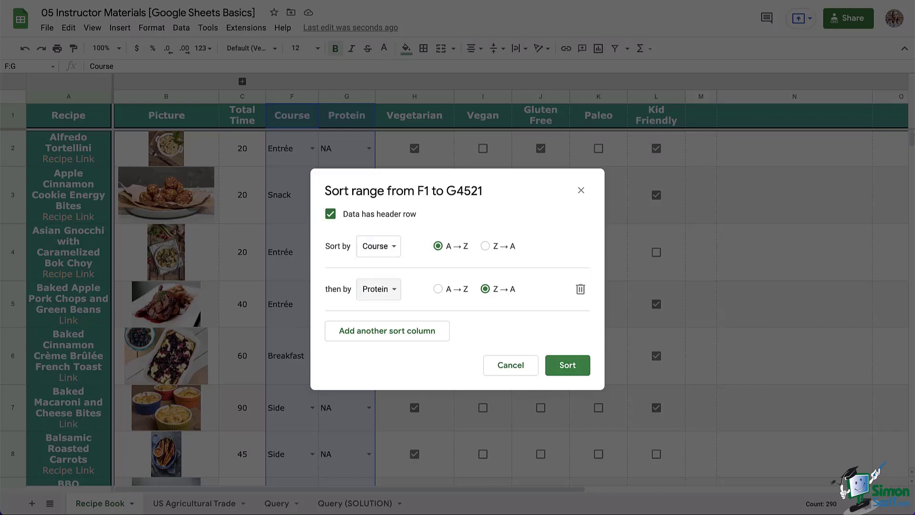
{"action": "left_click", "coordinate": [567, 364]}
- Undo the Course-then-Protein sort, restoring the original row order, and reselect the Course column
{"action": "left_click", "coordinate": [794, 355]}
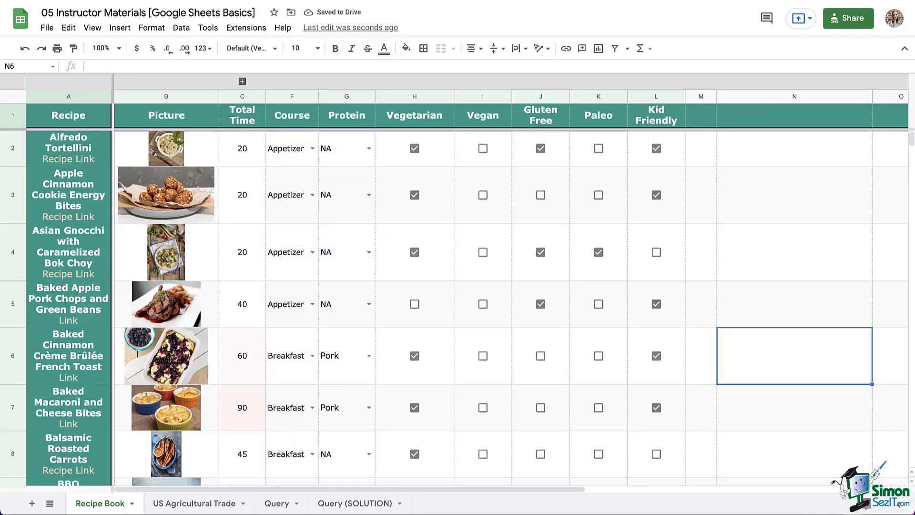
{"action": "key", "text": "ctrl+z"}
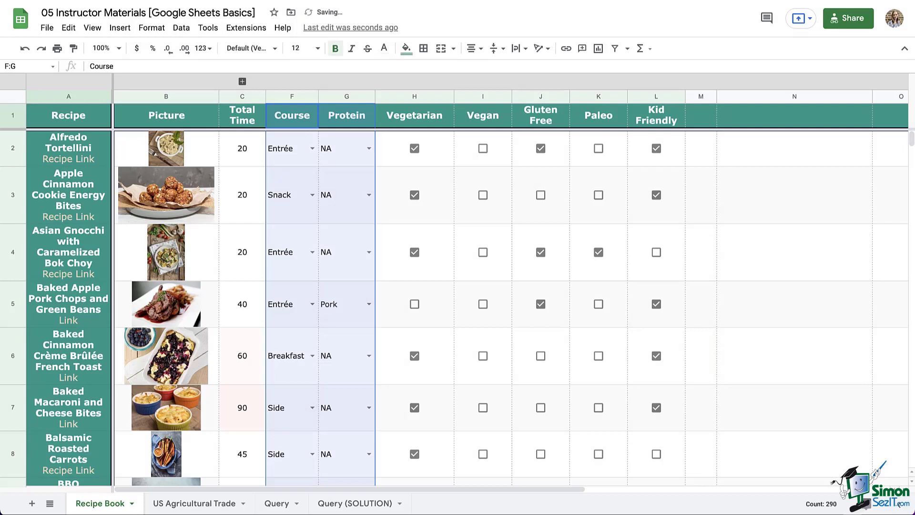
{"action": "left_click", "coordinate": [794, 304]}
{"action": "left_click", "coordinate": [795, 355]}
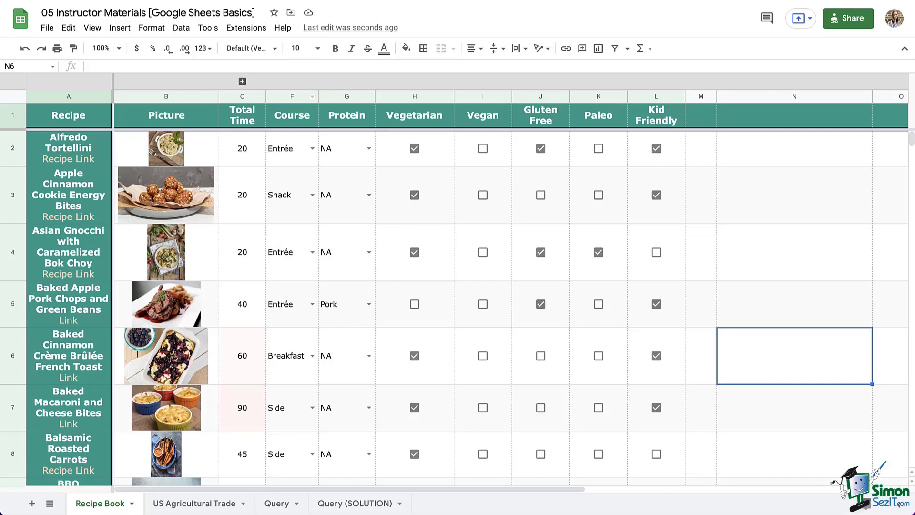
{"action": "left_click", "coordinate": [292, 96]}
{"action": "right_click", "coordinate": [294, 98]}
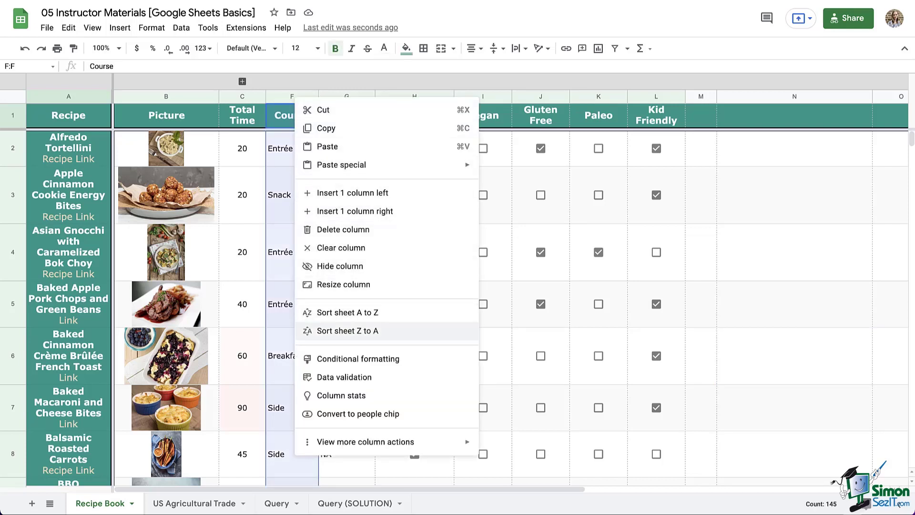
{"action": "mouse_move", "coordinate": [365, 441]}
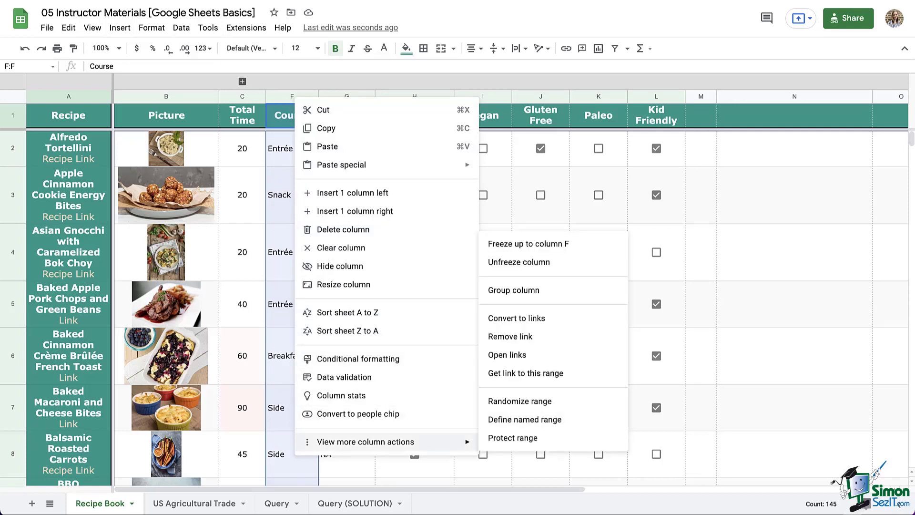
{"action": "left_click", "coordinate": [795, 408]}
{"action": "left_click_drag", "start_coordinate": [292, 148], "coordinate": [291, 407]}
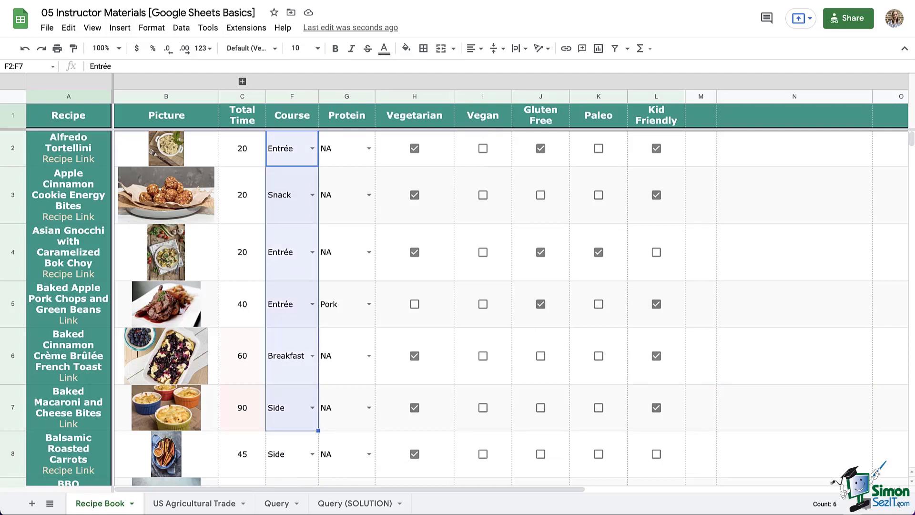
{"action": "right_click", "coordinate": [304, 191]}
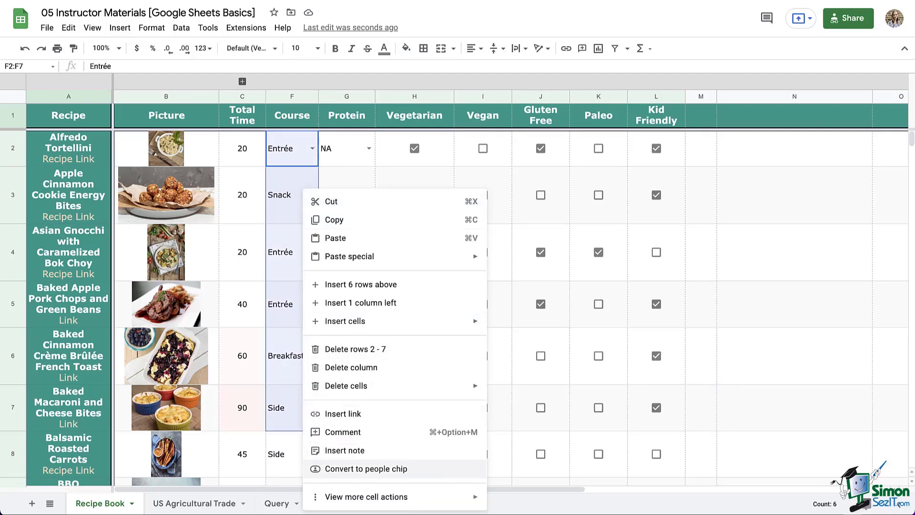
{"action": "mouse_move", "coordinate": [366, 497]}
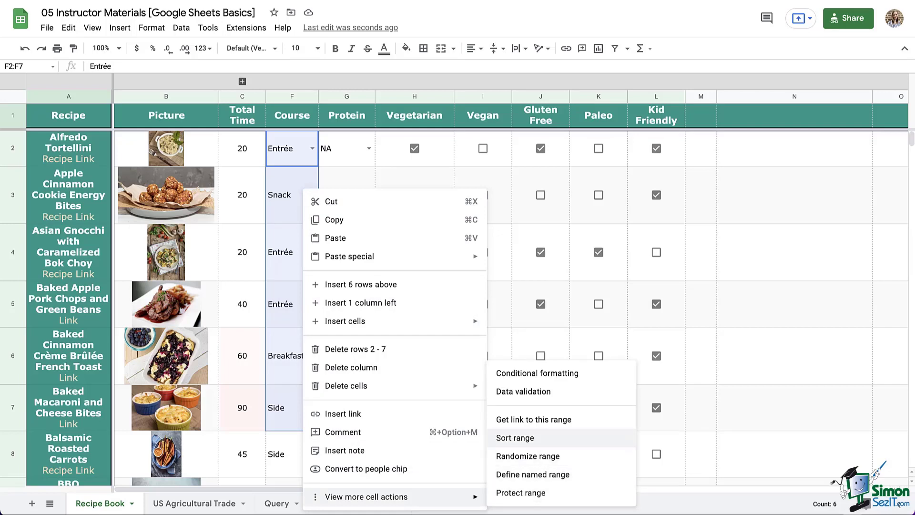
{"action": "left_click", "coordinate": [515, 438]}
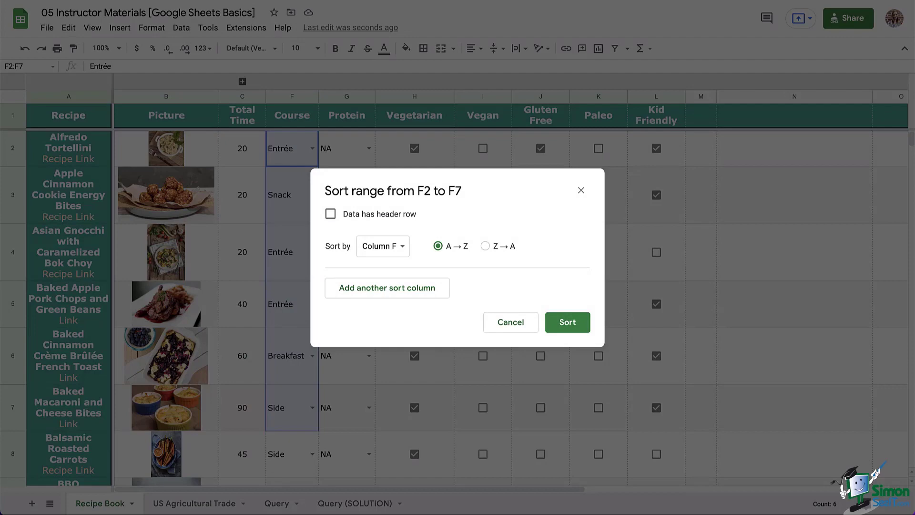
{"action": "left_click", "coordinate": [567, 322]}
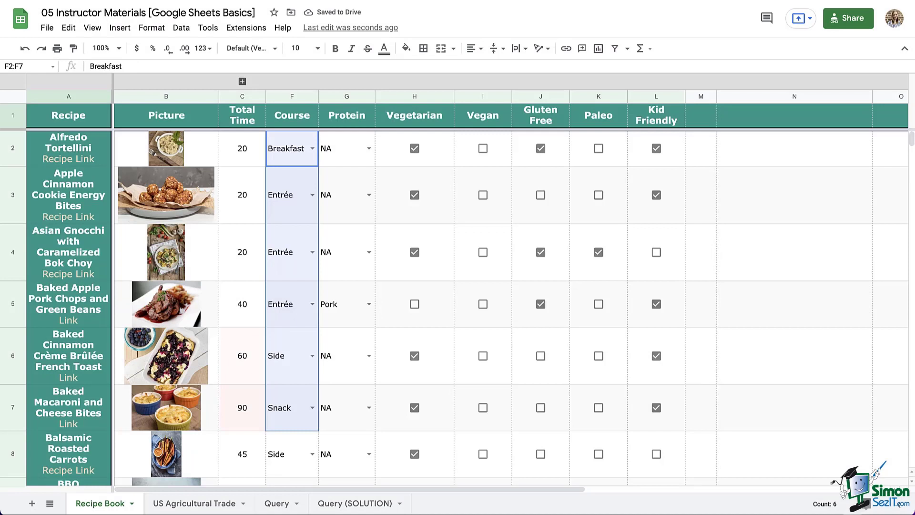
{"action": "key", "text": "ctrl+z"}
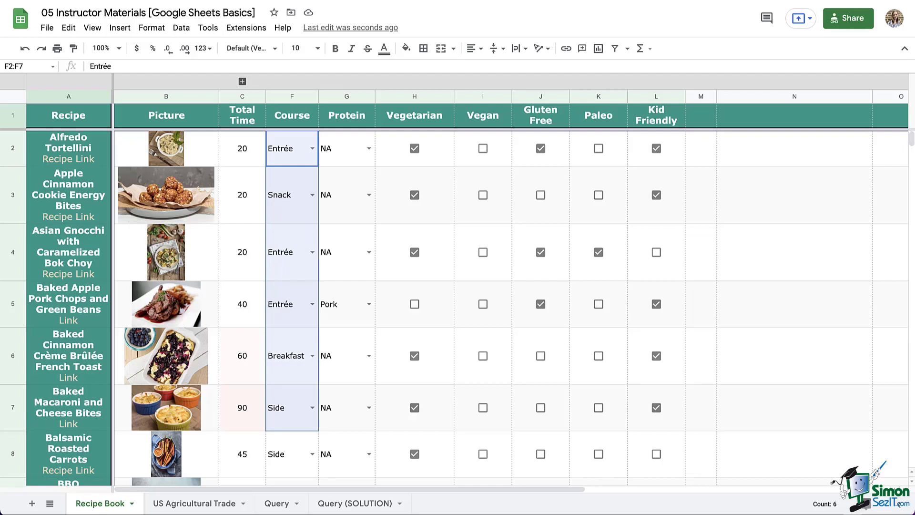
{"action": "left_click", "coordinate": [794, 195]}
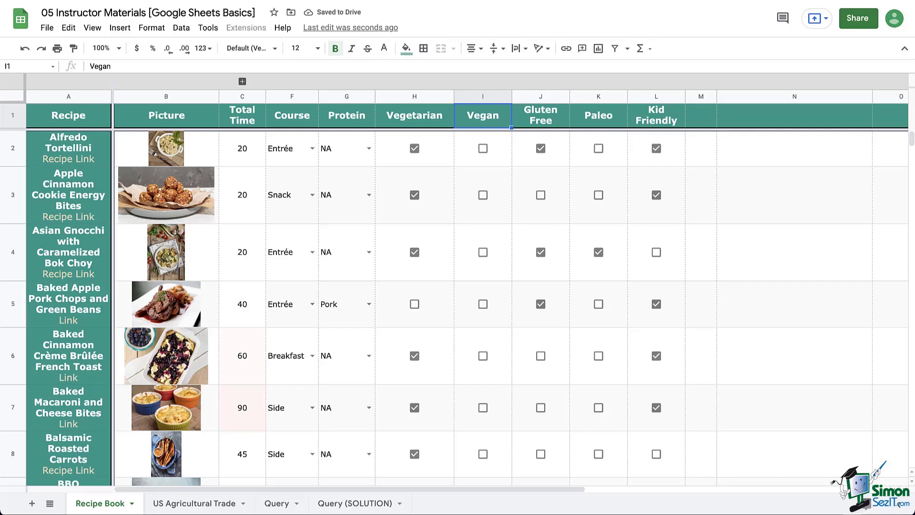
- Create a filter over the Recipe Book range A1:L4521
{"action": "left_click", "coordinate": [182, 27]}
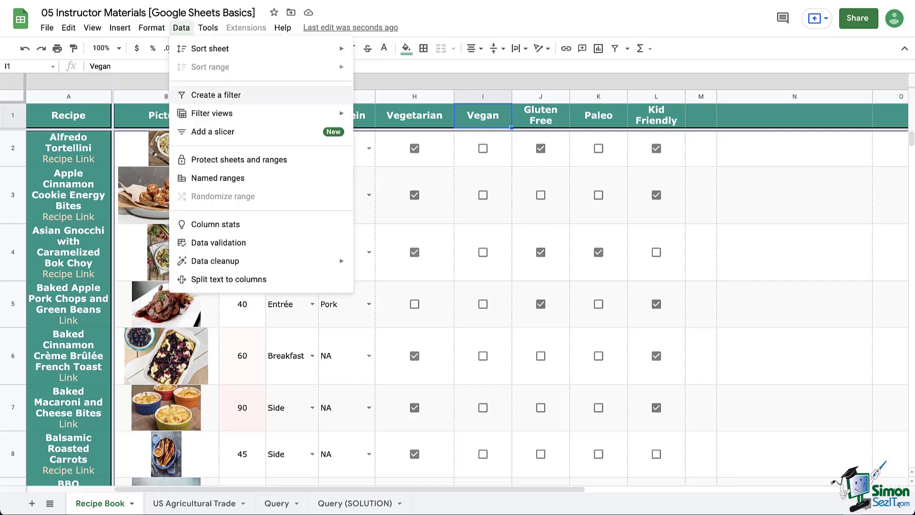
{"action": "left_click", "coordinate": [216, 95]}
{"action": "left_click", "coordinate": [414, 115]}
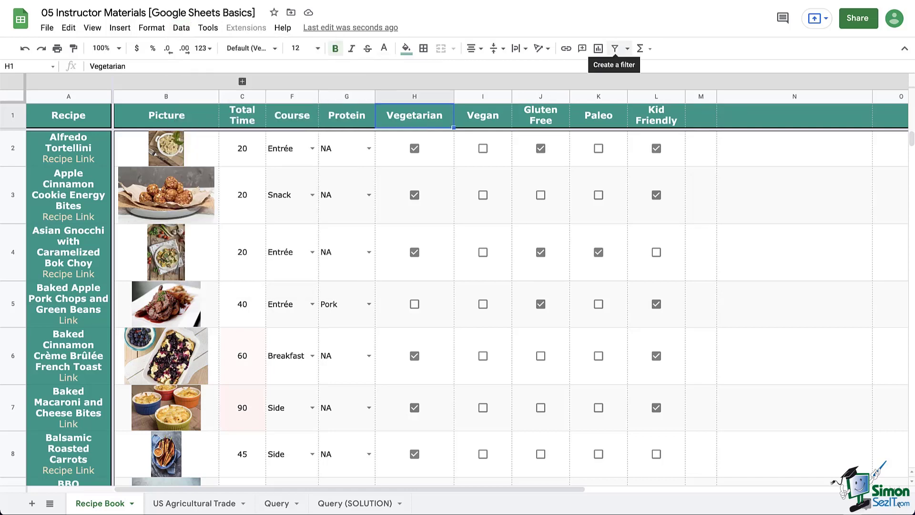
{"action": "left_click", "coordinate": [615, 48]}
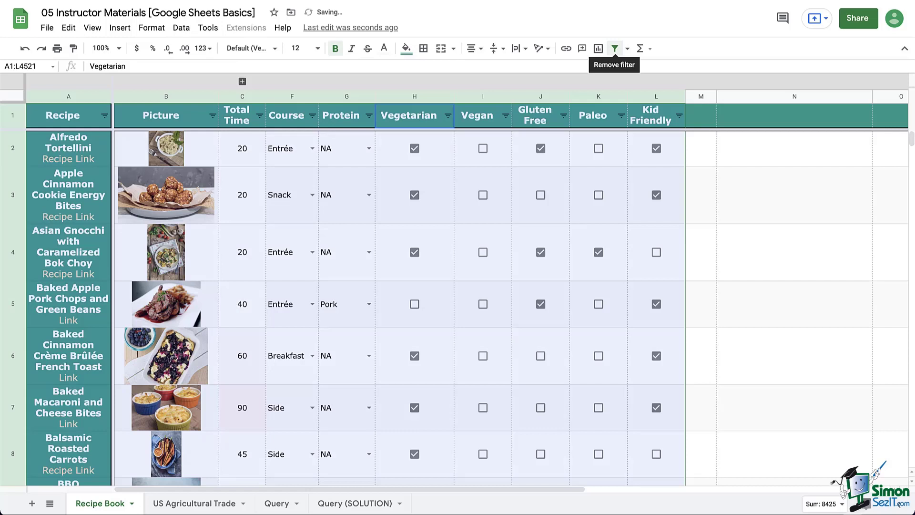
{"action": "left_click", "coordinate": [340, 115]}
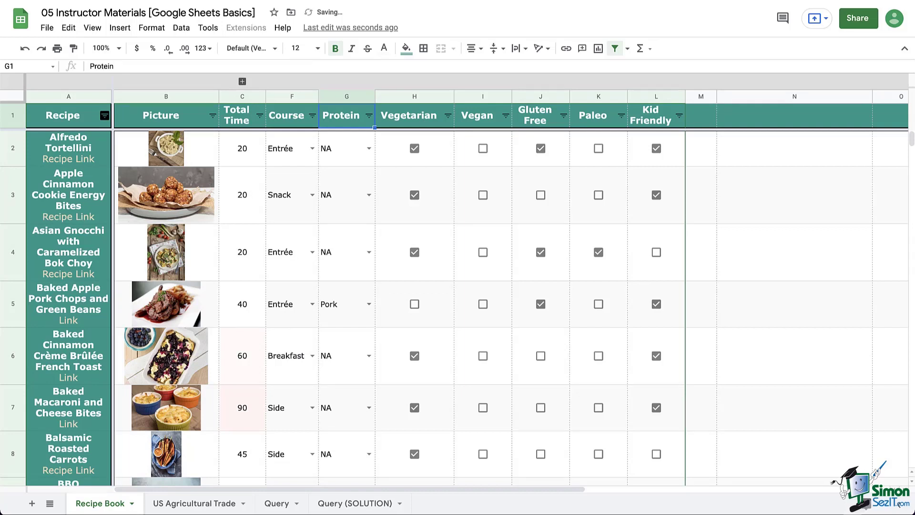
{"action": "left_click", "coordinate": [105, 115]}
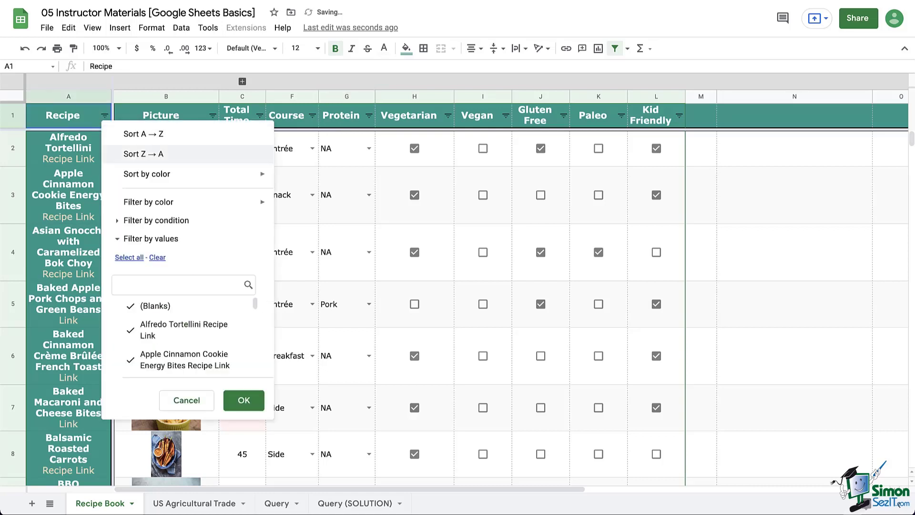
{"action": "left_click", "coordinate": [312, 116]}
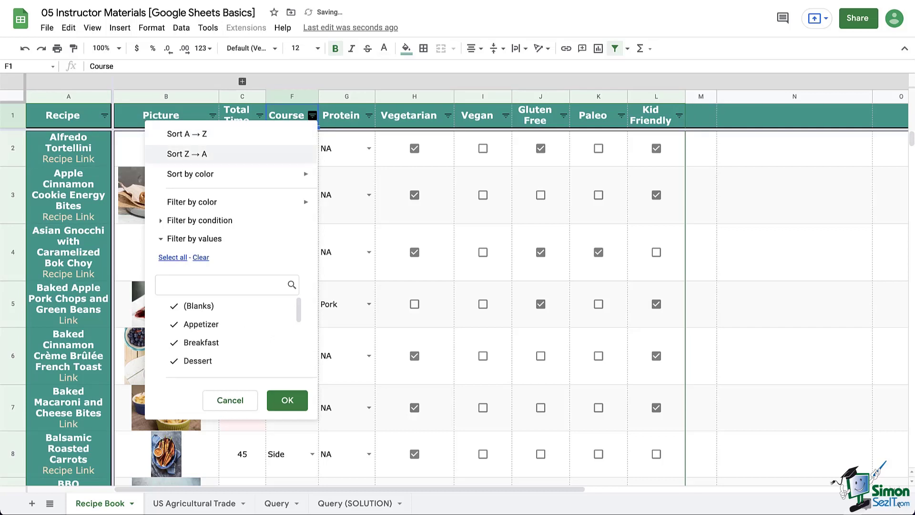
{"action": "left_click", "coordinate": [505, 116]}
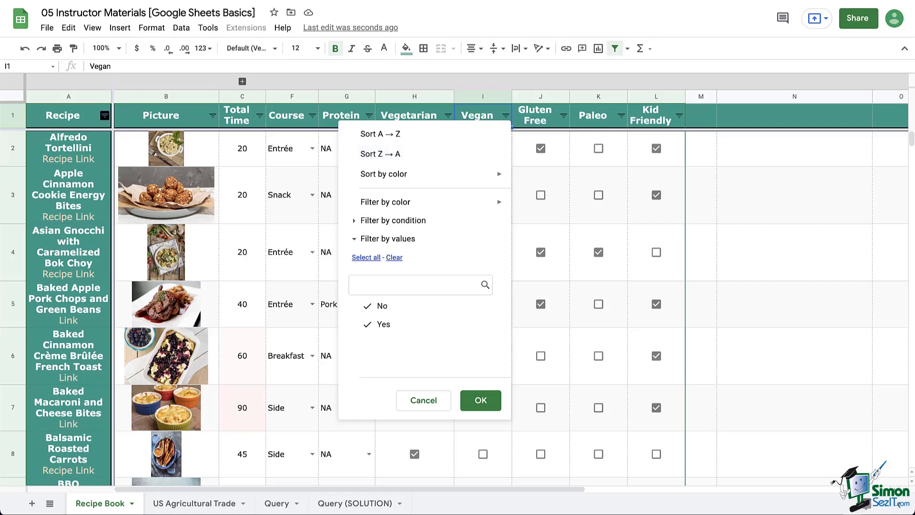
{"action": "left_click", "coordinate": [105, 116]}
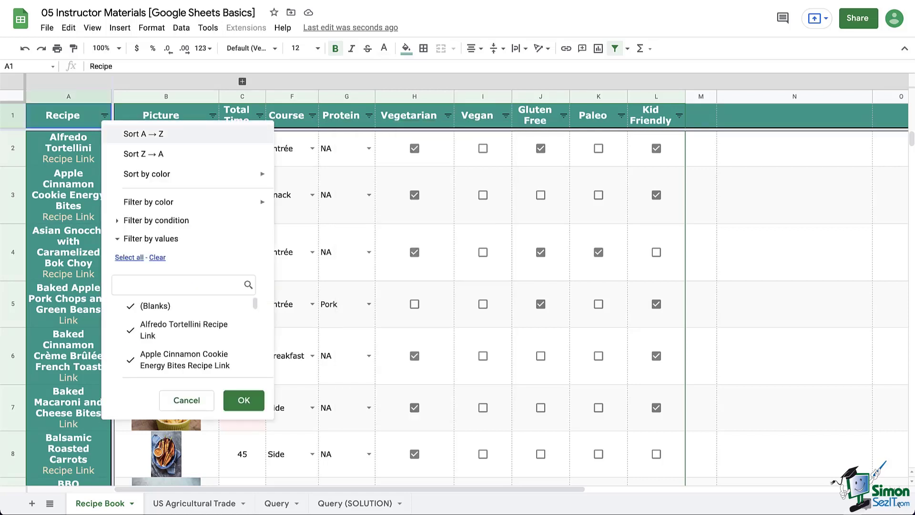
{"action": "key", "text": "Return"}
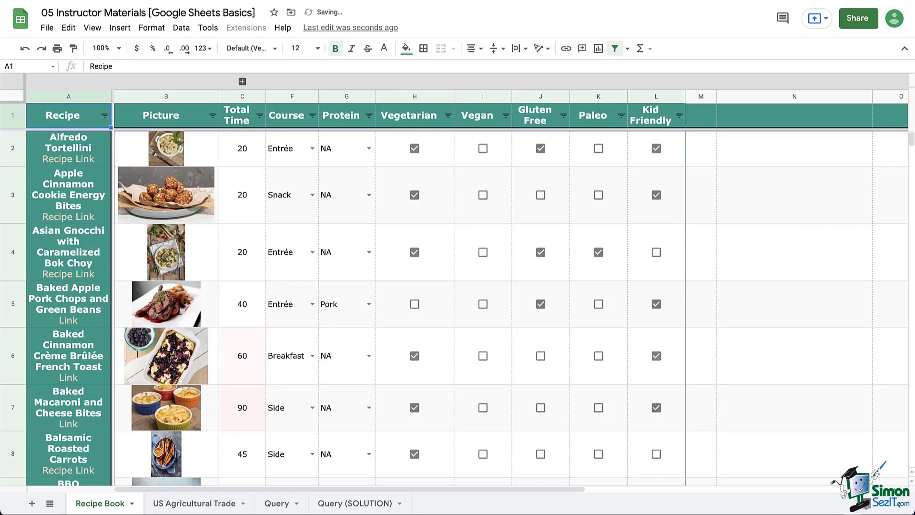
- Open the Total Time filter and look through its sort-by-colour and fill-colour options
{"action": "left_click", "coordinate": [260, 116]}
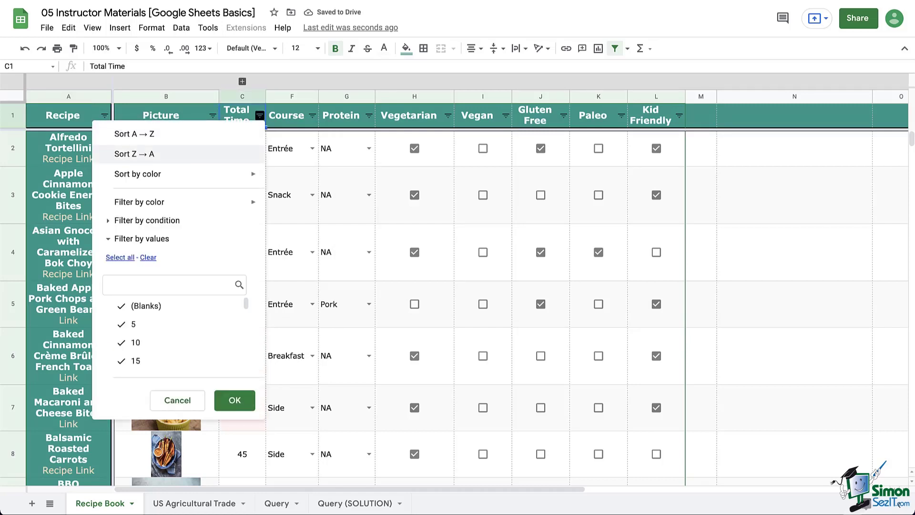
{"action": "mouse_move", "coordinate": [137, 173]}
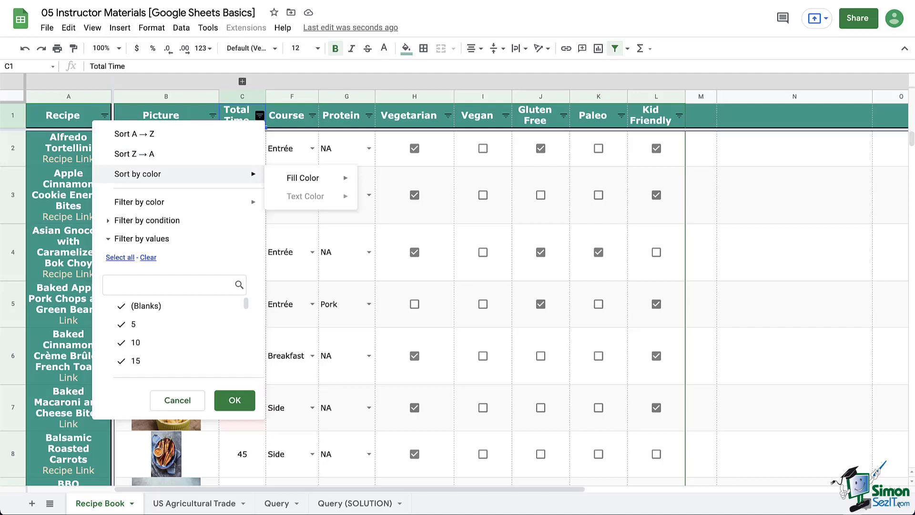
{"action": "mouse_move", "coordinate": [305, 178]}
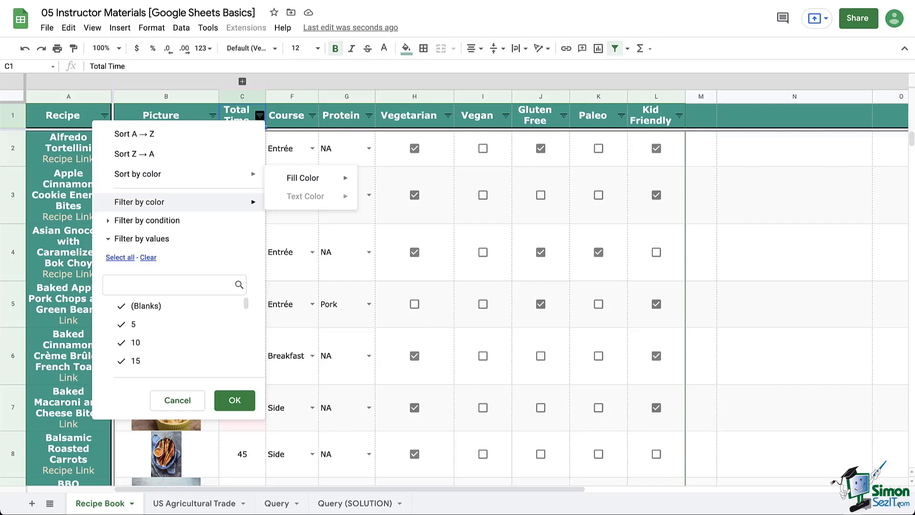
{"action": "mouse_move", "coordinate": [139, 201]}
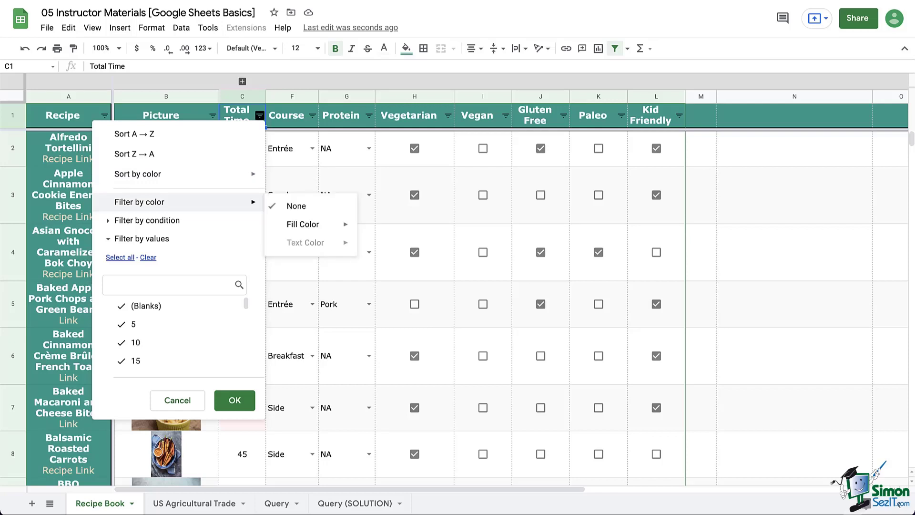
{"action": "mouse_move", "coordinate": [302, 224]}
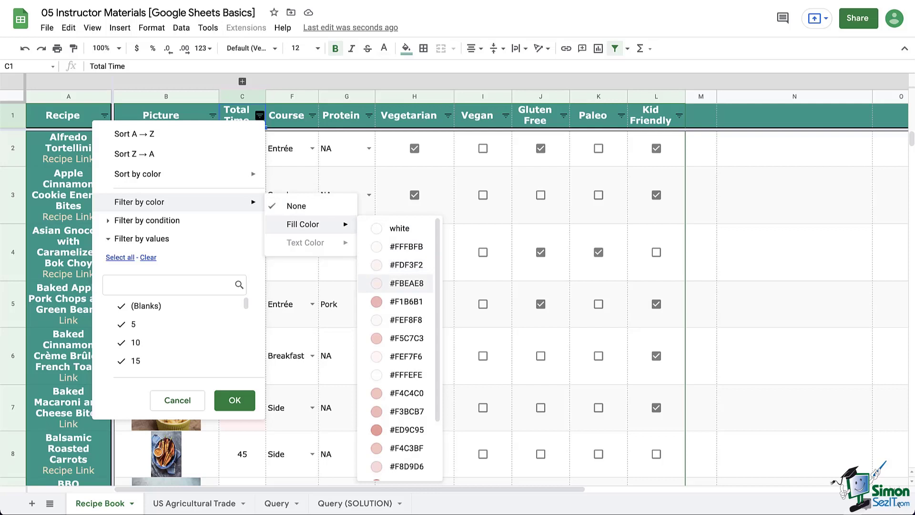
{"action": "scroll", "coordinate": [400, 230], "scroll_direction": "down", "scroll_amount": 1}
{"action": "scroll", "coordinate": [400, 230], "scroll_direction": "down", "scroll_amount": 1}
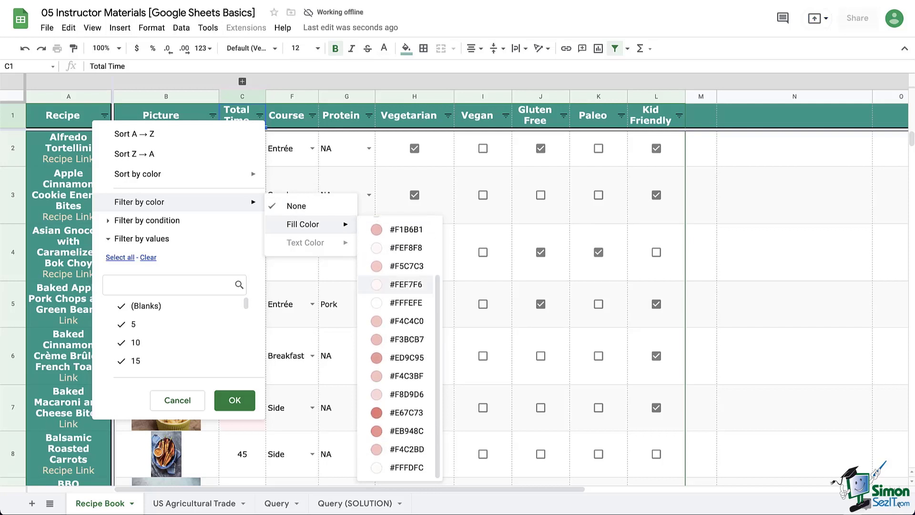
{"action": "scroll", "coordinate": [401, 356], "scroll_direction": "up", "scroll_amount": 2}
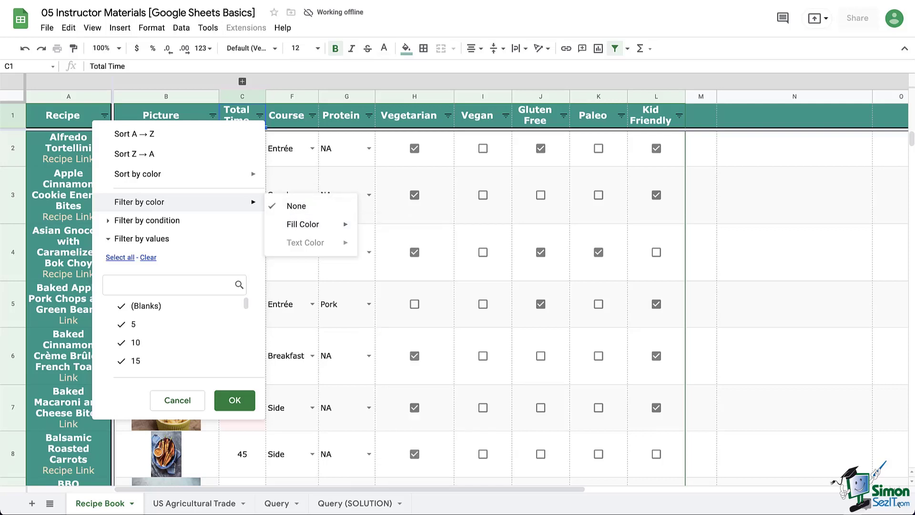
- Filter Total Time by condition to less than or equal to 45
{"action": "left_click", "coordinate": [147, 220]}
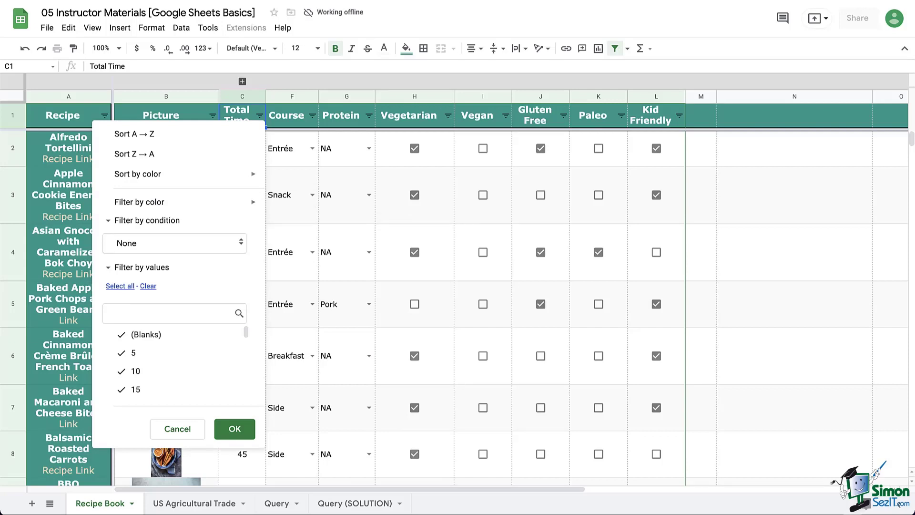
{"action": "left_click", "coordinate": [174, 243]}
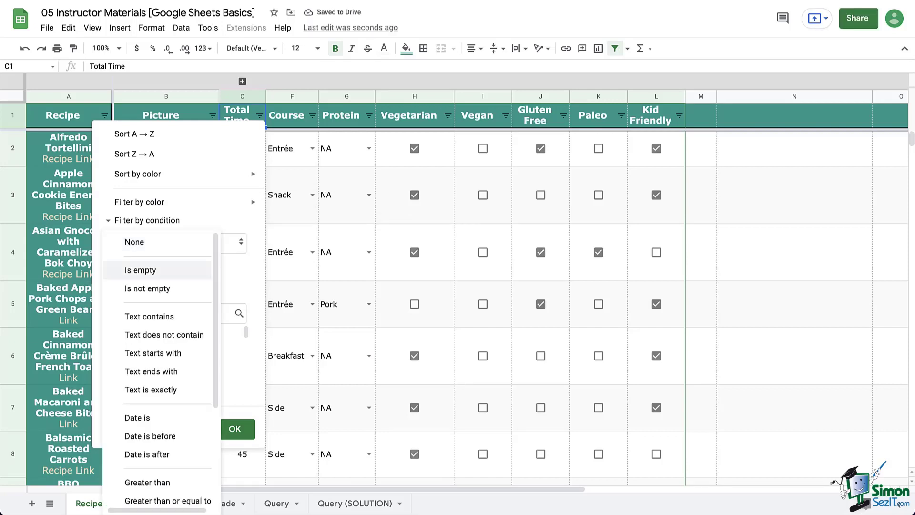
{"action": "scroll", "coordinate": [157, 270], "scroll_direction": "down", "scroll_amount": 3}
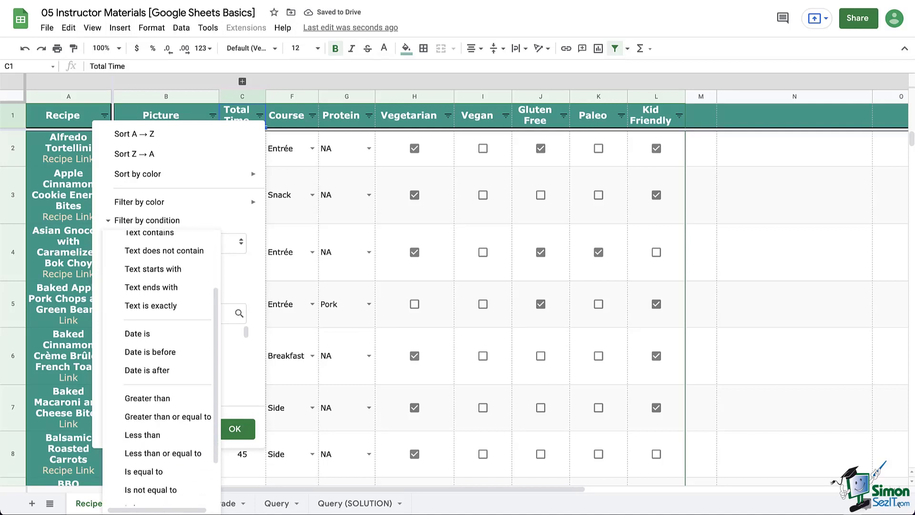
{"action": "scroll", "coordinate": [158, 290], "scroll_direction": "down", "scroll_amount": 1}
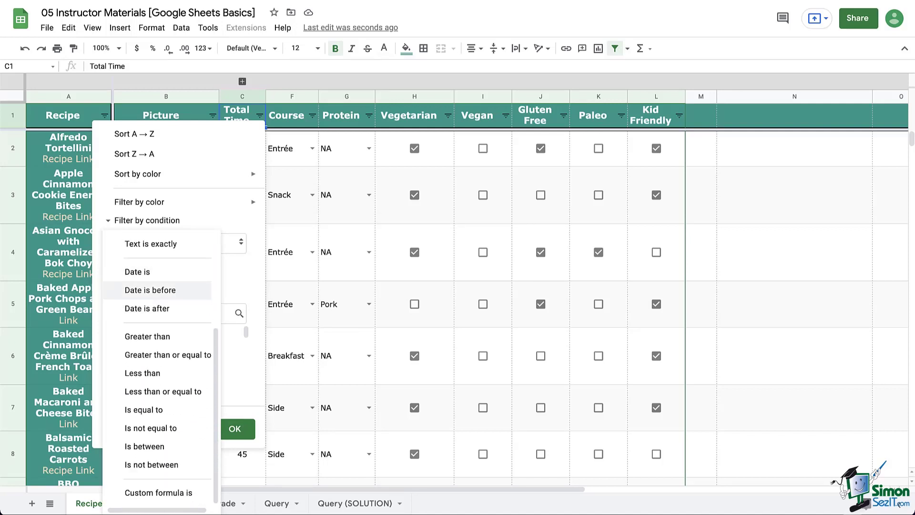
{"action": "scroll", "coordinate": [158, 290], "scroll_direction": "up", "scroll_amount": 5}
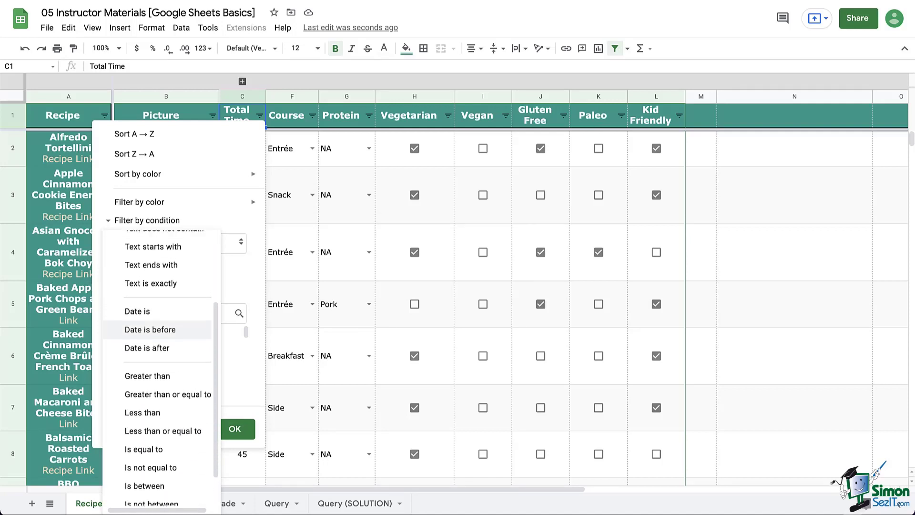
{"action": "scroll", "coordinate": [158, 290], "scroll_direction": "up", "scroll_amount": 2}
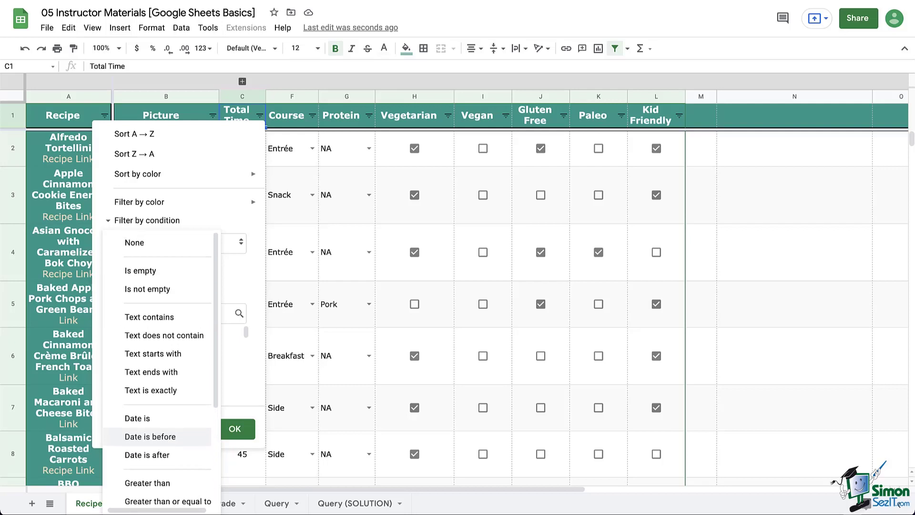
{"action": "scroll", "coordinate": [158, 290], "scroll_direction": "down", "scroll_amount": 6}
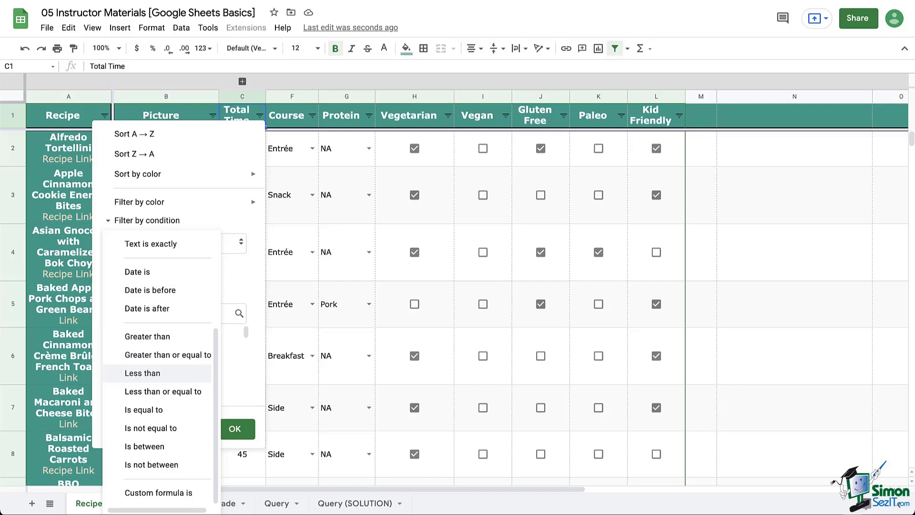
{"action": "left_click", "coordinate": [163, 391]}
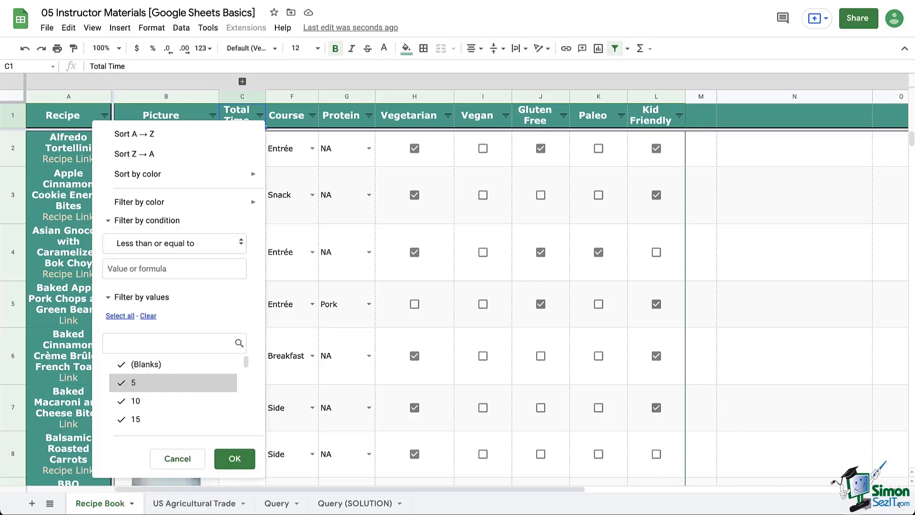
{"action": "left_click", "coordinate": [174, 268]}
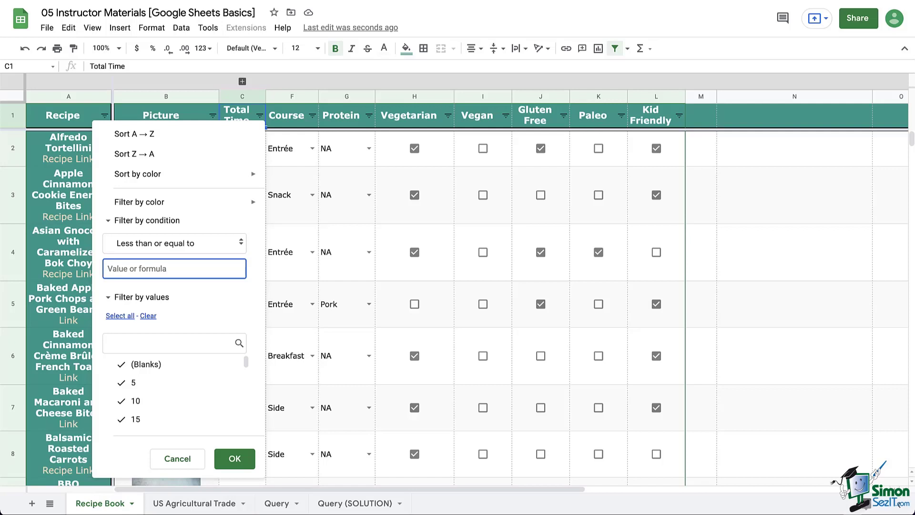
{"action": "type", "text": "45"}
{"action": "left_click", "coordinate": [235, 458]}
{"action": "scroll", "coordinate": [334, 310], "scroll_direction": "down", "scroll_amount": 10}
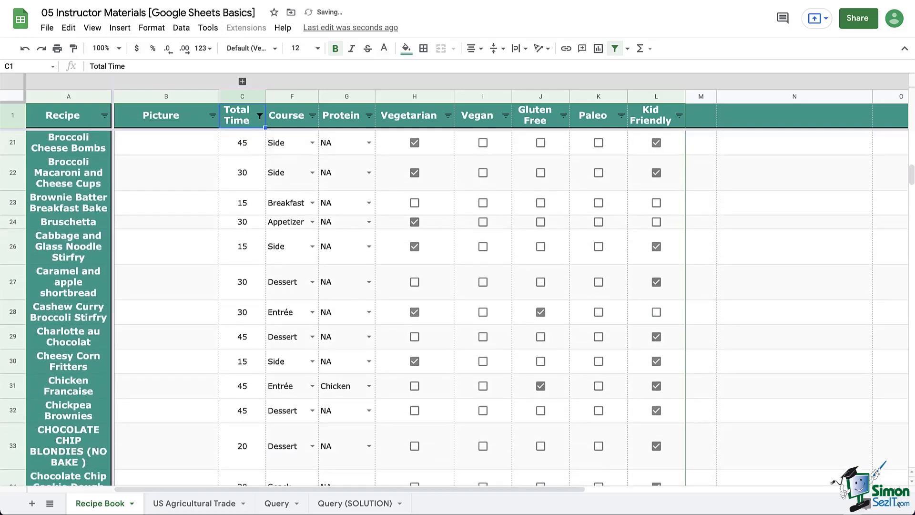
{"action": "scroll", "coordinate": [334, 310], "scroll_direction": "down", "scroll_amount": 5}
{"action": "scroll", "coordinate": [334, 310], "scroll_direction": "up", "scroll_amount": 15}
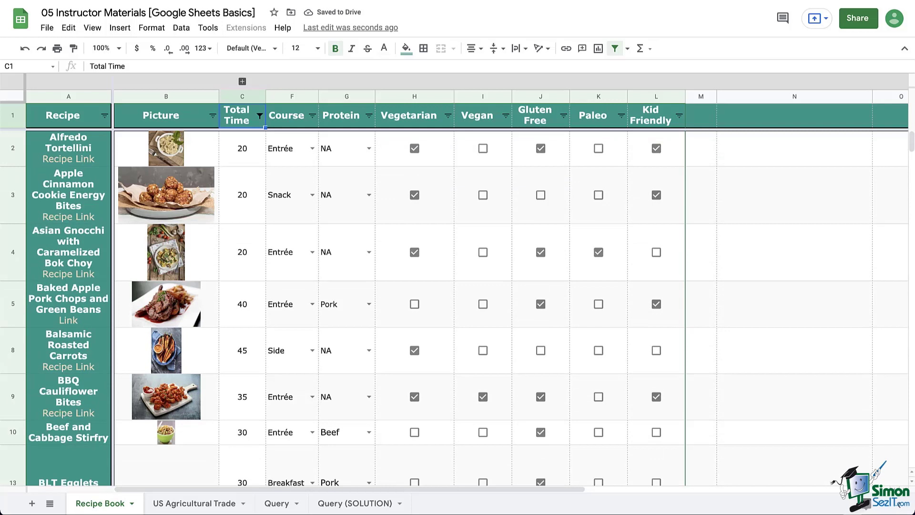
- Filter Course to keep Entrée, Side and Soup, hiding Salad and Snack, then scroll the results
{"action": "left_click", "coordinate": [312, 115]}
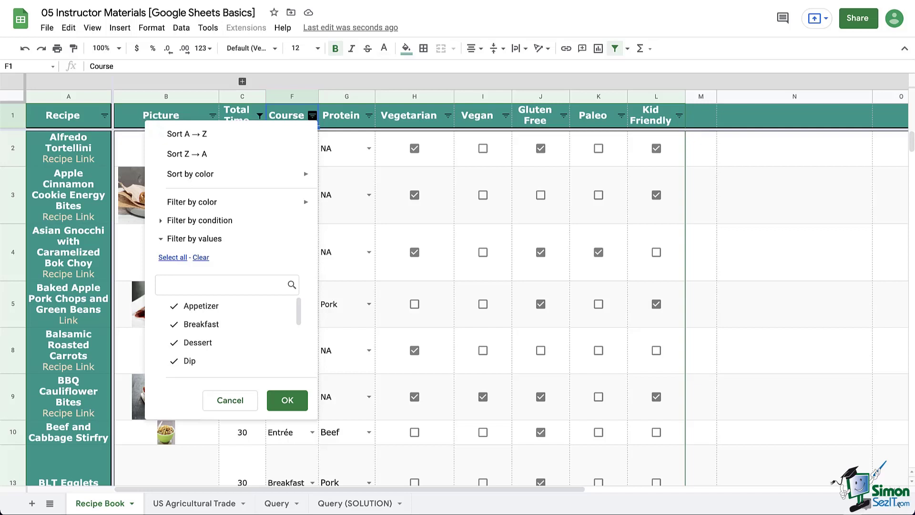
{"action": "left_click", "coordinate": [201, 257]}
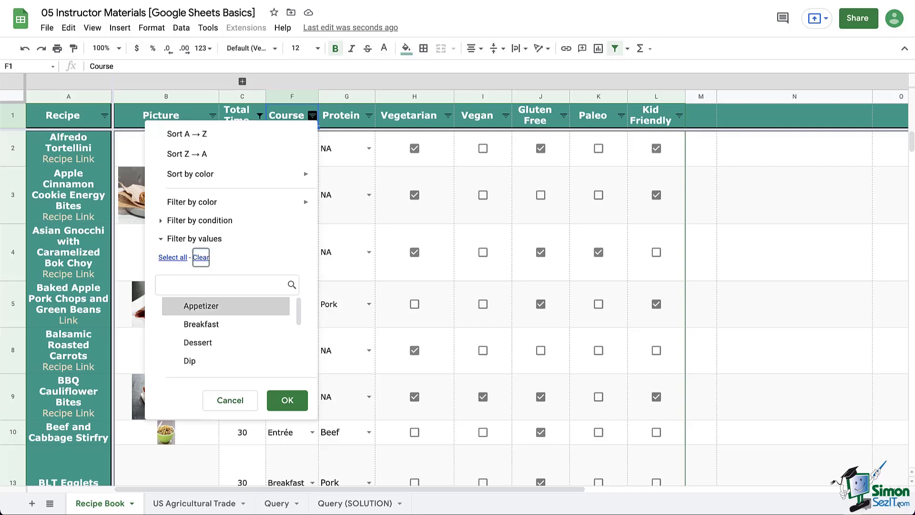
{"action": "scroll", "coordinate": [224, 324], "scroll_direction": "down", "scroll_amount": 3}
{"action": "left_click", "coordinate": [224, 331]}
{"action": "scroll", "coordinate": [224, 331], "scroll_direction": "down", "scroll_amount": 3}
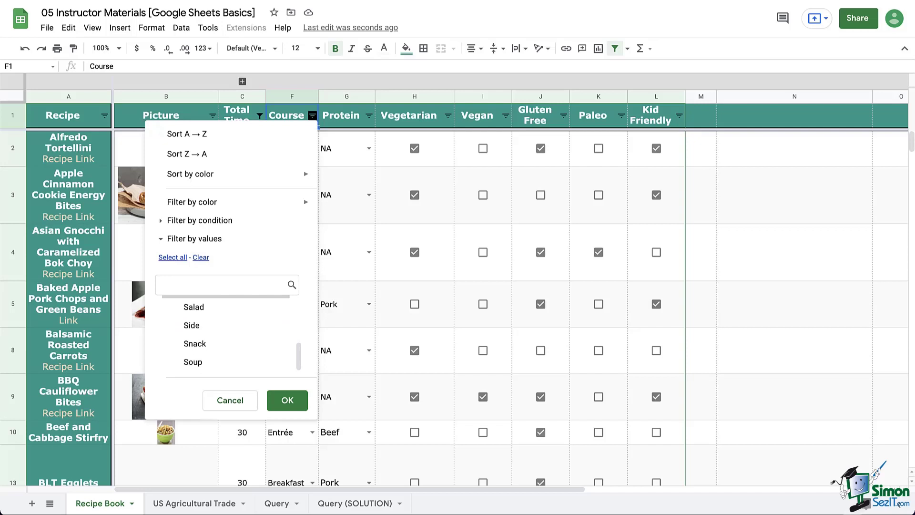
{"action": "left_click", "coordinate": [224, 326]}
{"action": "scroll", "coordinate": [225, 334], "scroll_direction": "up", "scroll_amount": 5}
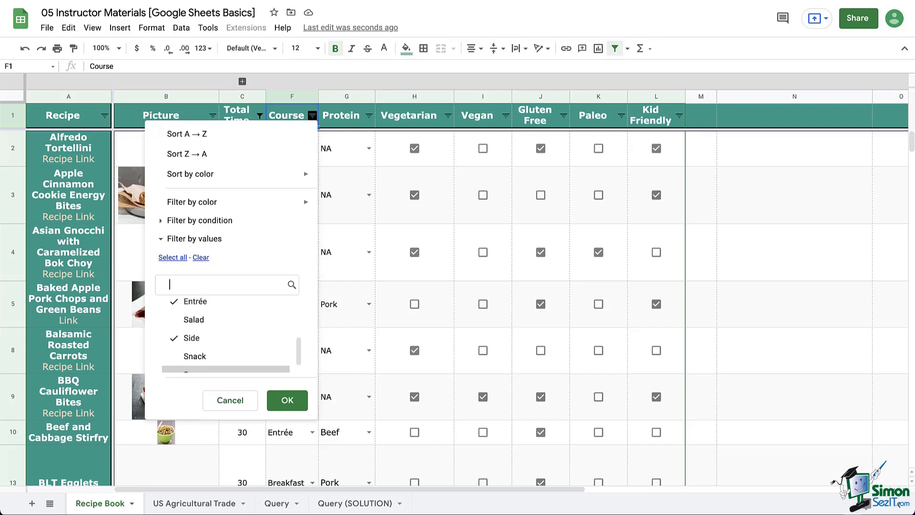
{"action": "scroll", "coordinate": [226, 334], "scroll_direction": "down", "scroll_amount": 5}
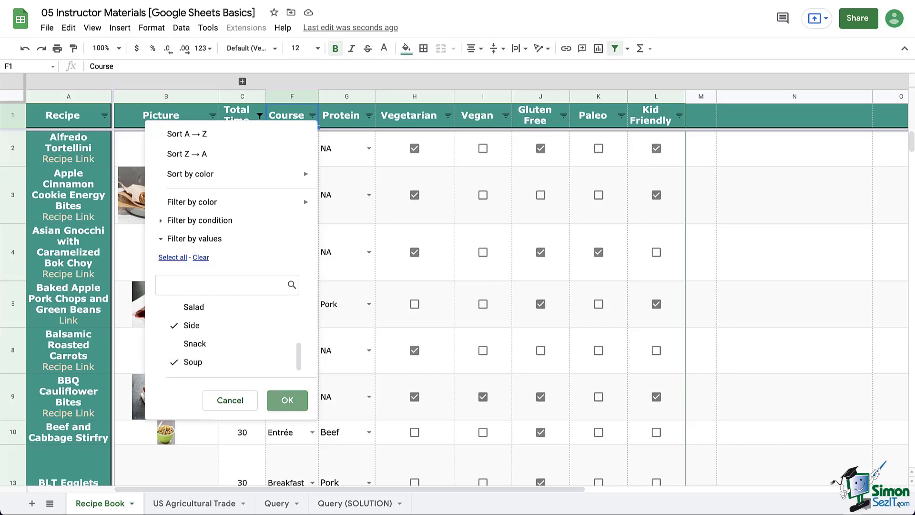
{"action": "left_click", "coordinate": [287, 400]}
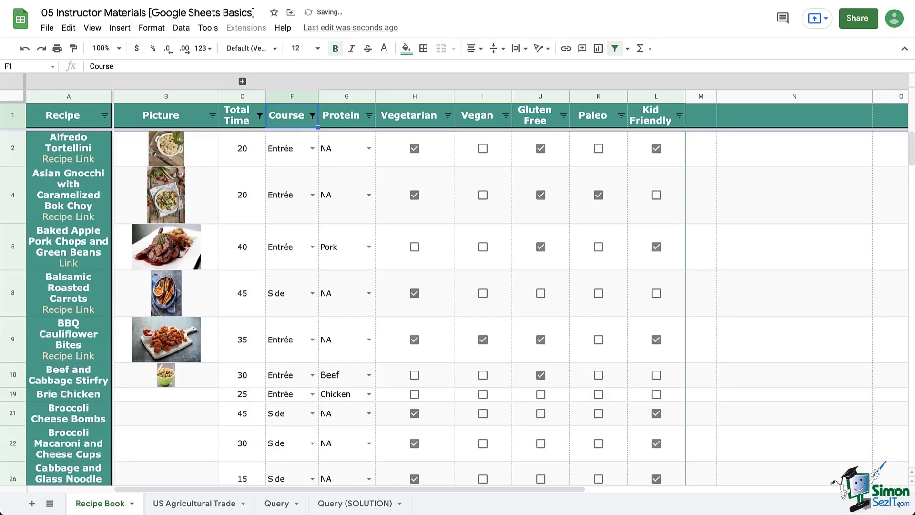
{"action": "scroll", "coordinate": [458, 306], "scroll_direction": "down", "scroll_amount": 15}
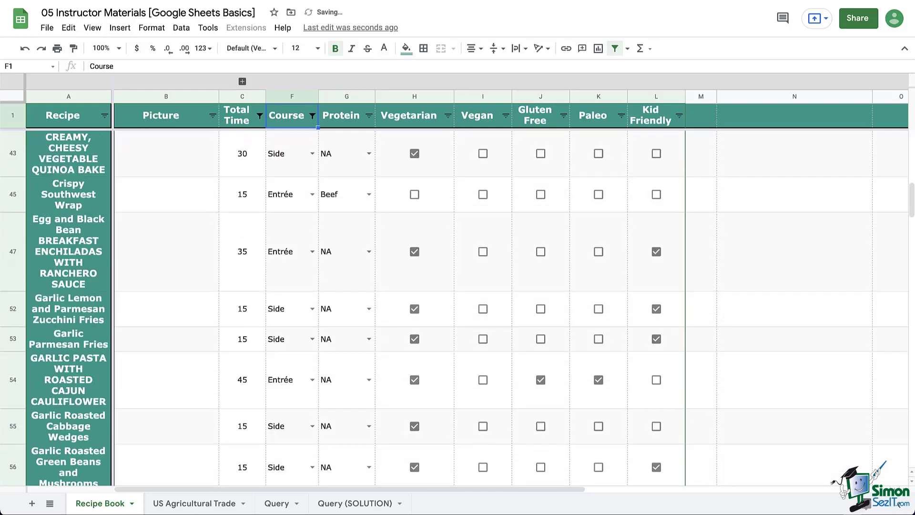
{"action": "scroll", "coordinate": [458, 305], "scroll_direction": "down", "scroll_amount": 10}
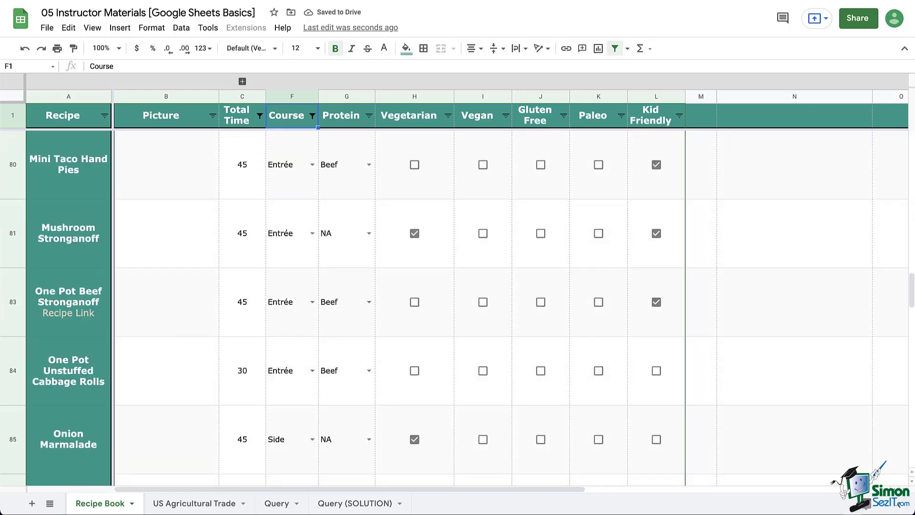
{"action": "scroll", "coordinate": [458, 305], "scroll_direction": "up", "scroll_amount": 20}
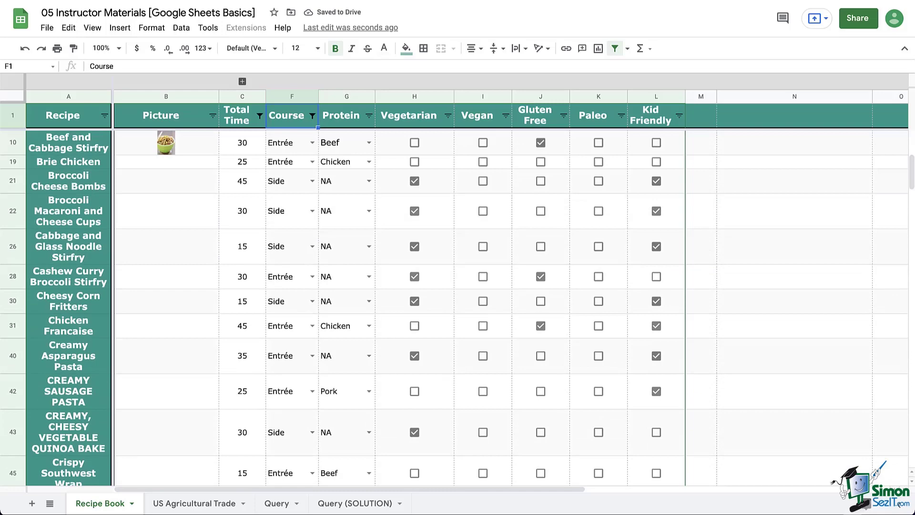
{"action": "scroll", "coordinate": [458, 305], "scroll_direction": "up", "scroll_amount": 5}
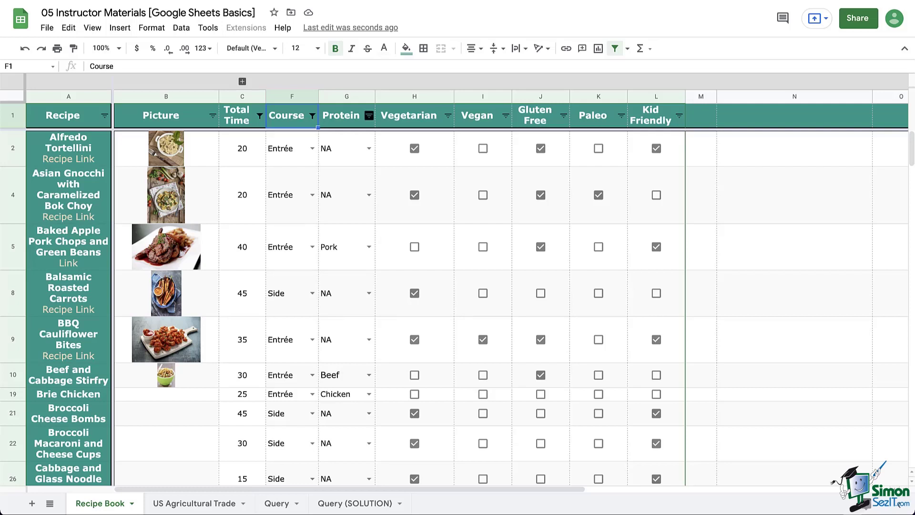
- Limit the Protein filter to Chicken and NA, then bring up the Kid Friendly filter
{"action": "left_click", "coordinate": [369, 116]}
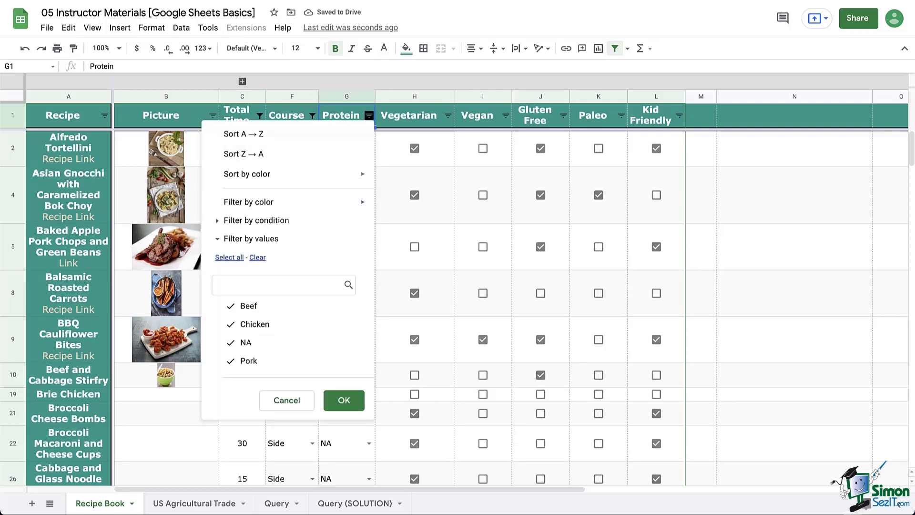
{"action": "left_click", "coordinate": [258, 257]}
{"action": "left_click", "coordinate": [254, 324]}
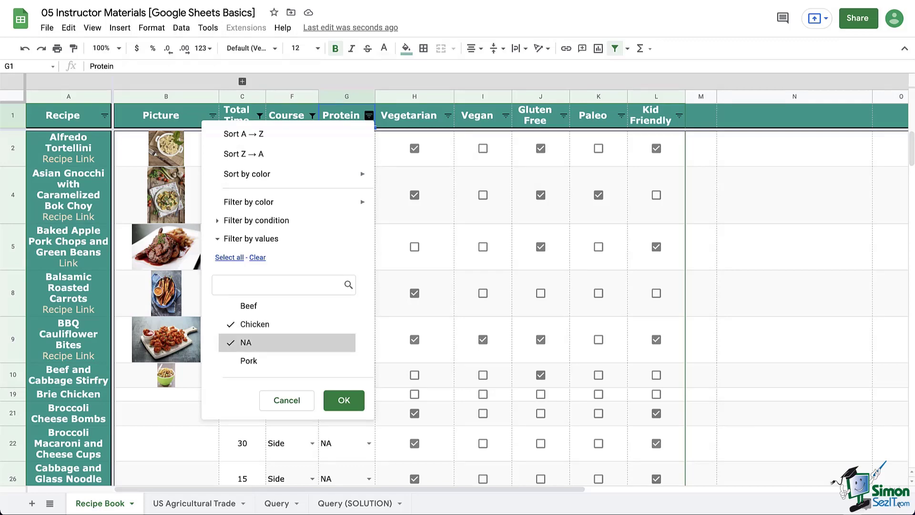
{"action": "left_click", "coordinate": [344, 400]}
{"action": "scroll", "coordinate": [344, 400], "scroll_direction": "down", "scroll_amount": 1}
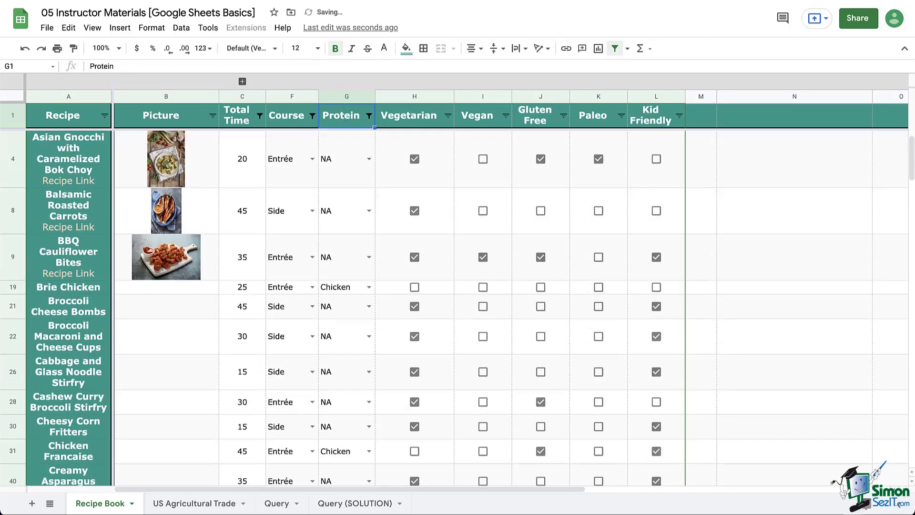
{"action": "scroll", "coordinate": [401, 305], "scroll_direction": "down", "scroll_amount": 15}
{"action": "scroll", "coordinate": [400, 305], "scroll_direction": "up", "scroll_amount": 20}
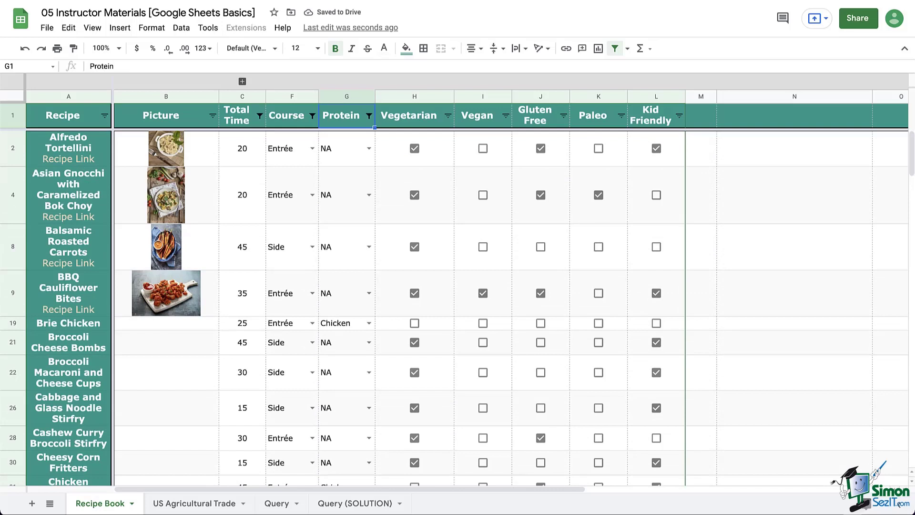
{"action": "left_click", "coordinate": [679, 116]}
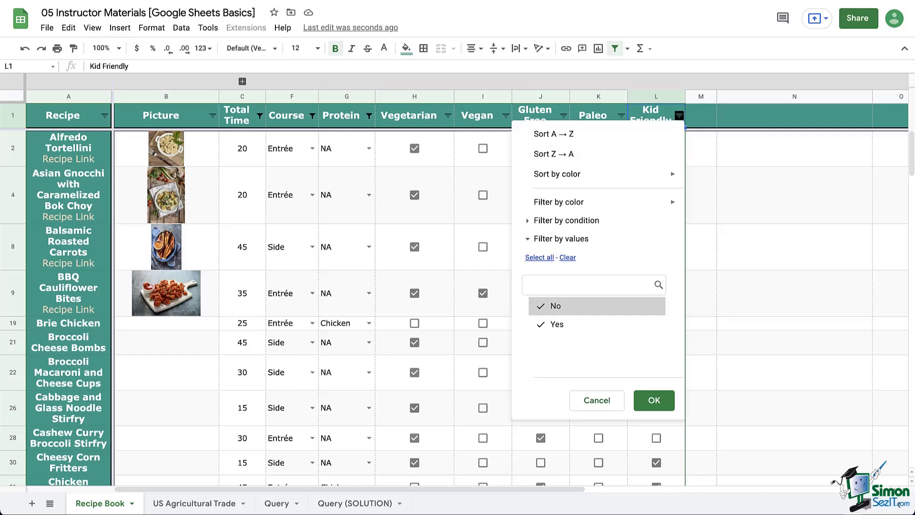
- Untick No in the Kid Friendly filter so only kid-friendly recipes remain
{"action": "left_click", "coordinate": [556, 305]}
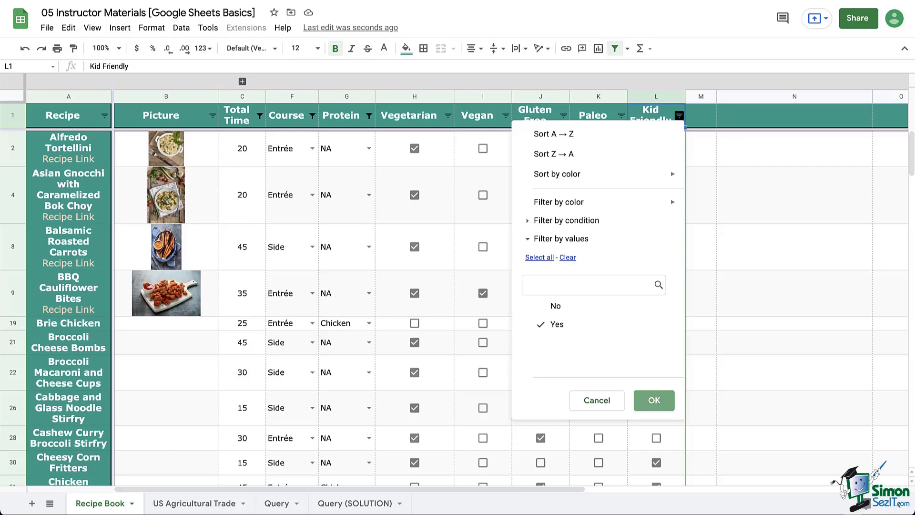
{"action": "left_click", "coordinate": [654, 400]}
{"action": "scroll", "coordinate": [462, 286], "scroll_direction": "down", "scroll_amount": 15}
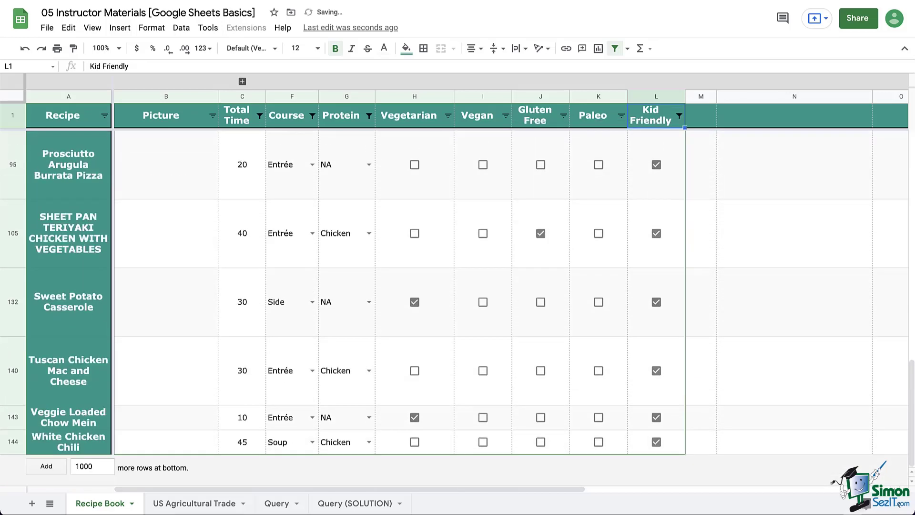
{"action": "scroll", "coordinate": [457, 308], "scroll_direction": "up", "scroll_amount": 15}
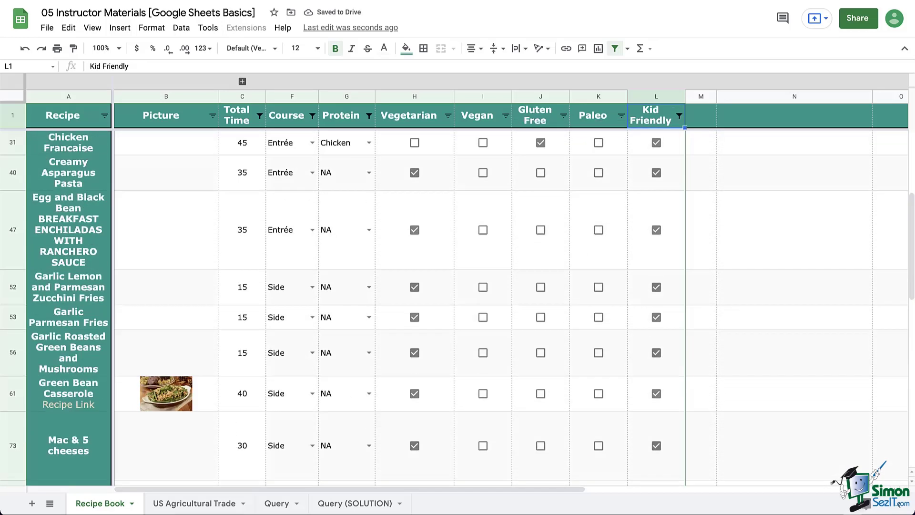
{"action": "scroll", "coordinate": [458, 307], "scroll_direction": "down", "scroll_amount": 15}
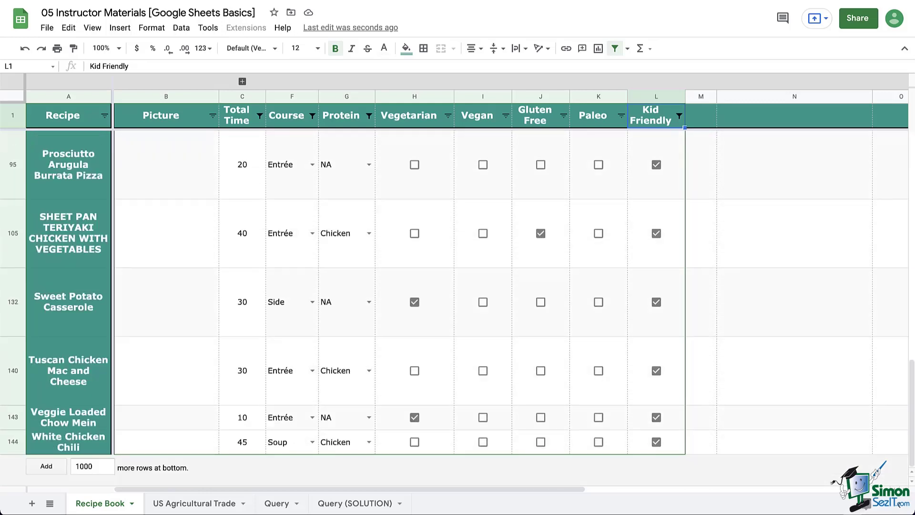
{"action": "scroll", "coordinate": [458, 307], "scroll_direction": "up", "scroll_amount": 15}
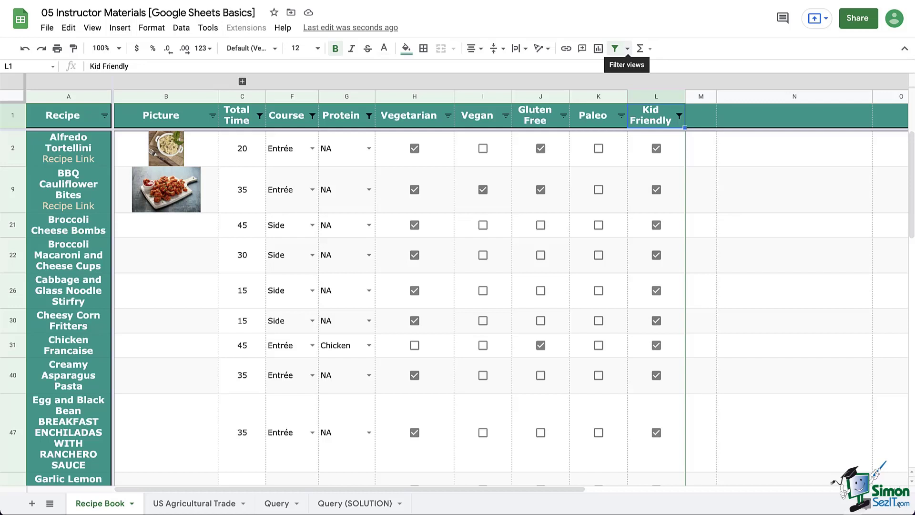
- Save the current filters as a filter view named 'Quick chicken meals with kids'
{"action": "left_click", "coordinate": [627, 48]}
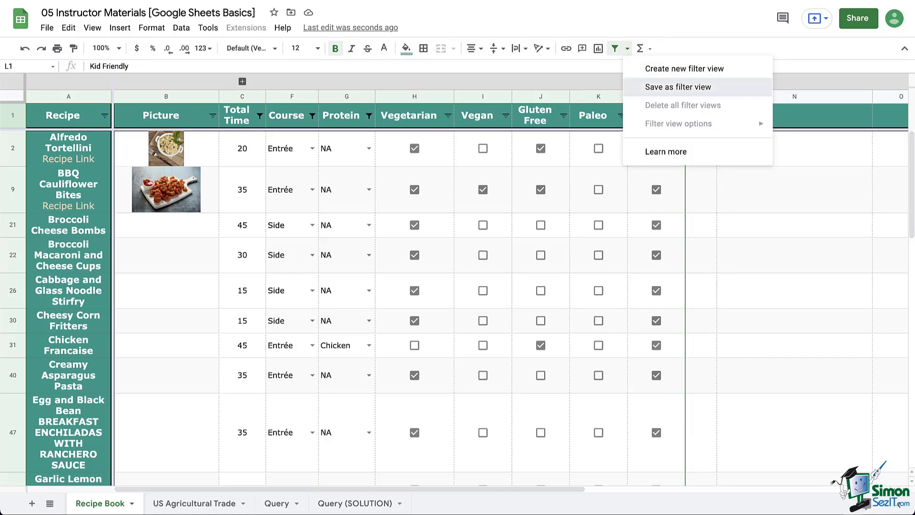
{"action": "left_click", "coordinate": [678, 87]}
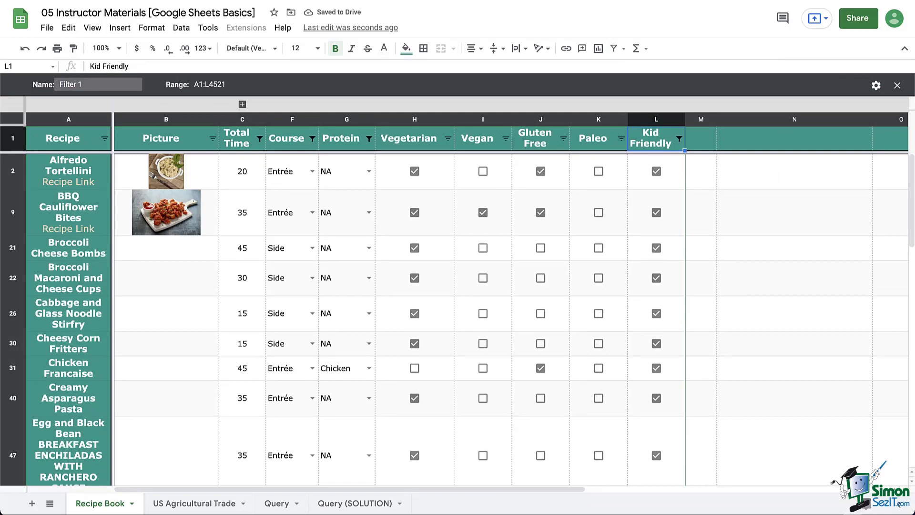
{"action": "left_click", "coordinate": [76, 84]}
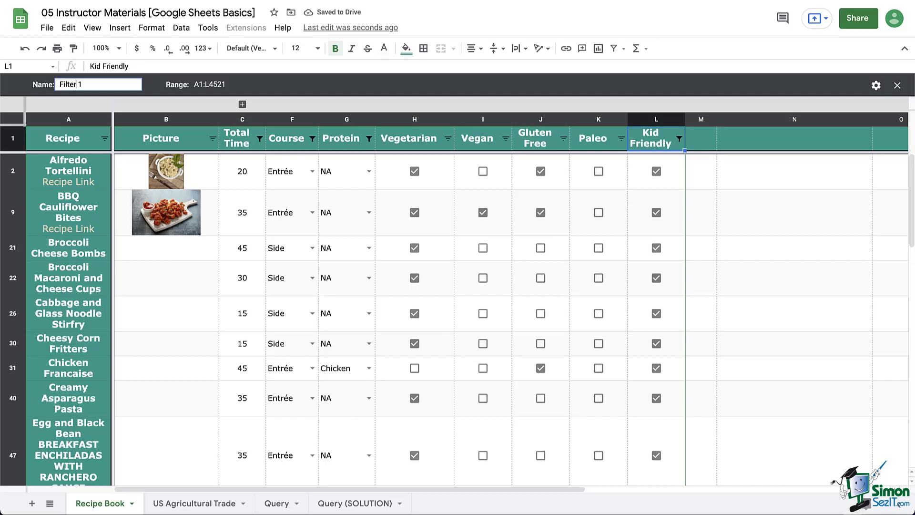
{"action": "key", "text": "ctrl+a"}
{"action": "type", "text": "Quick chicken meals with"}
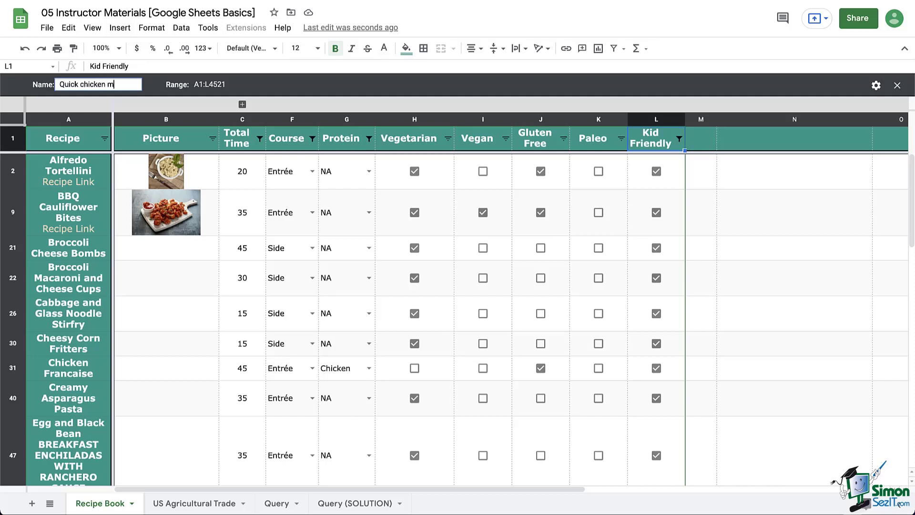
{"action": "key", "text": "Return"}
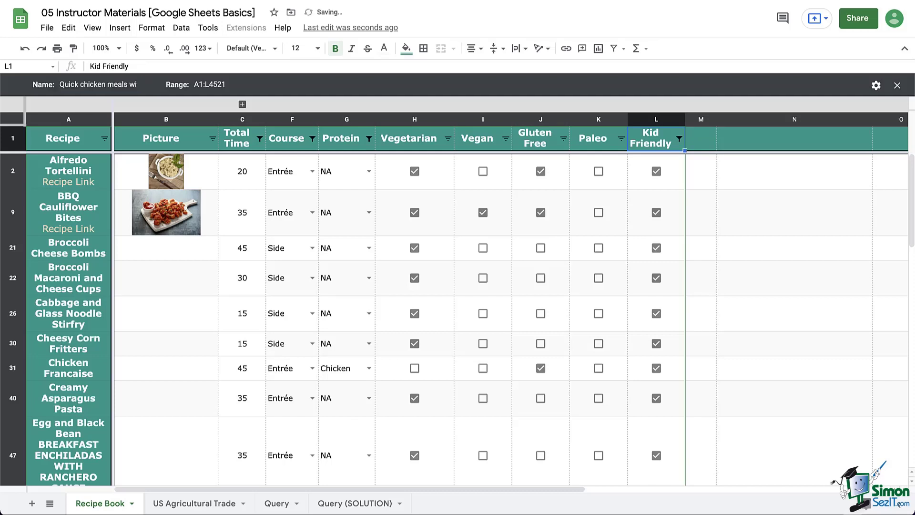
- Sort the filter view's rows by the Vegetarian column, Z to A
{"action": "left_click", "coordinate": [876, 85]}
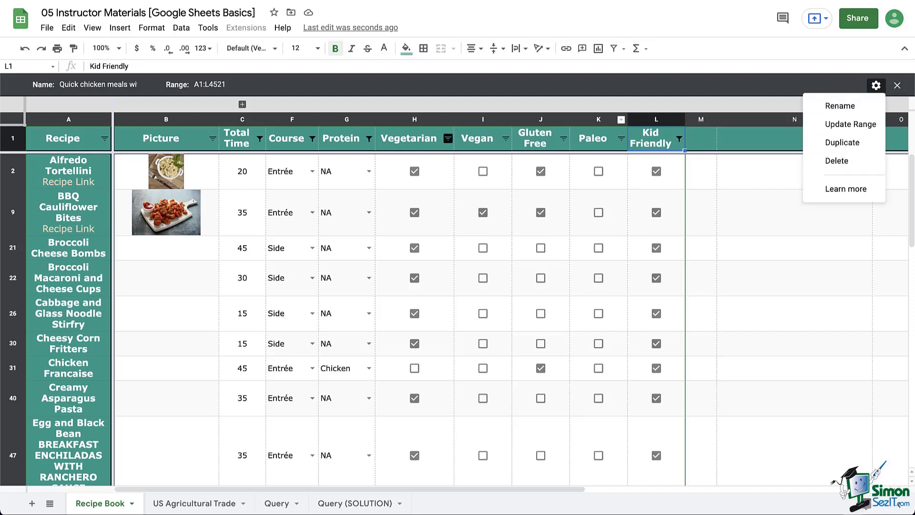
{"action": "left_click", "coordinate": [448, 138]}
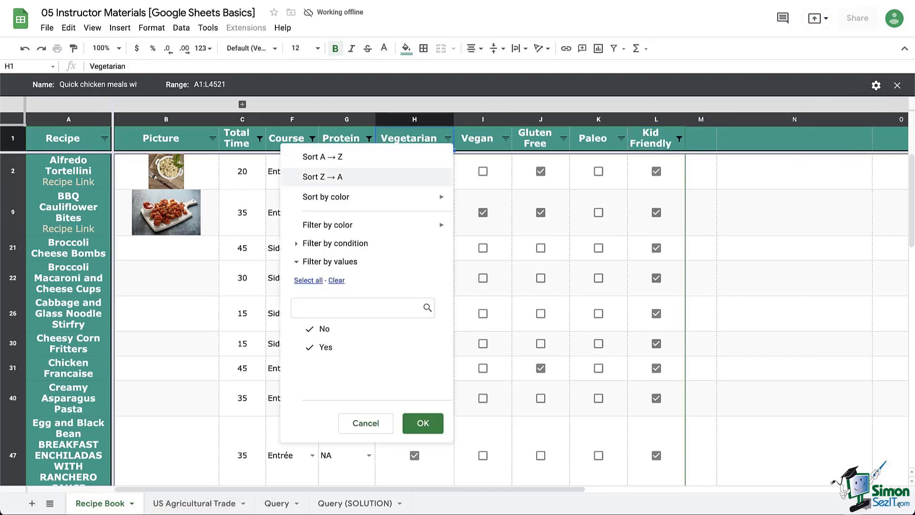
{"action": "left_click", "coordinate": [324, 157]}
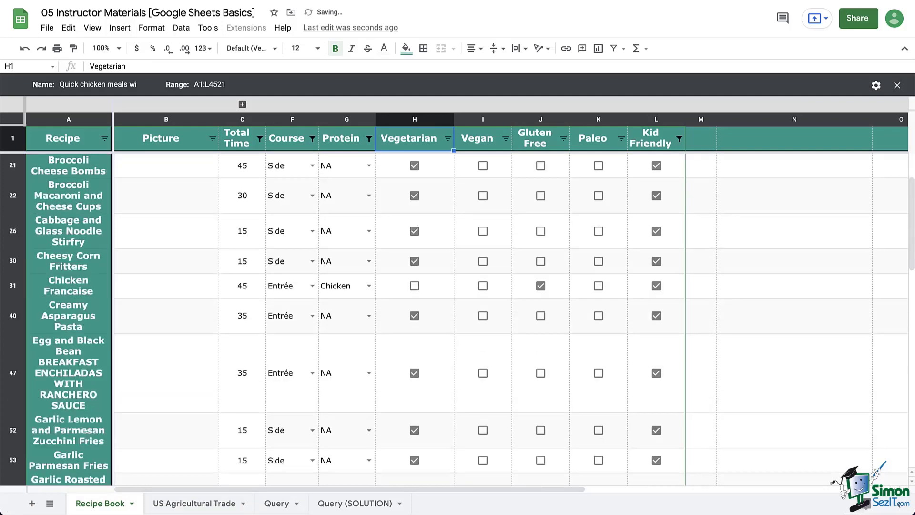
- Close the filter view, reopen 'Quick chicken meals with kids', then close it again
{"action": "left_click", "coordinate": [897, 85]}
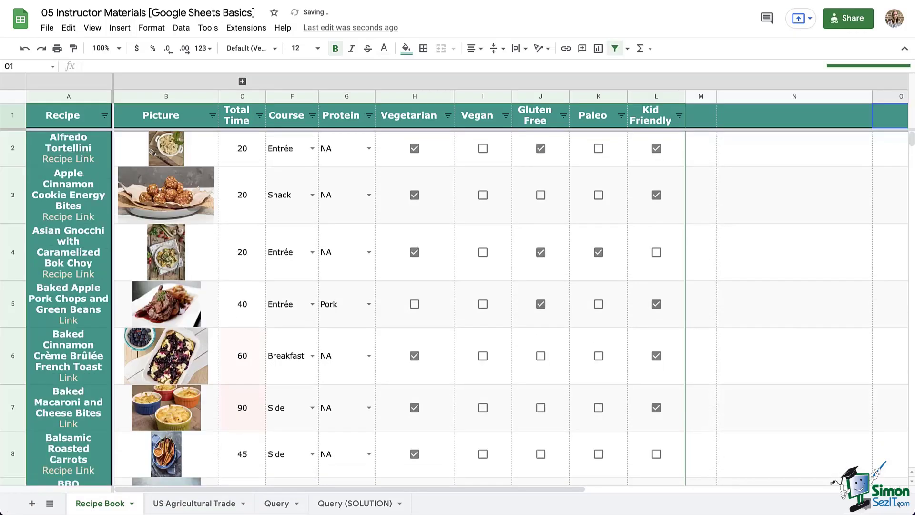
{"action": "left_click", "coordinate": [628, 48]}
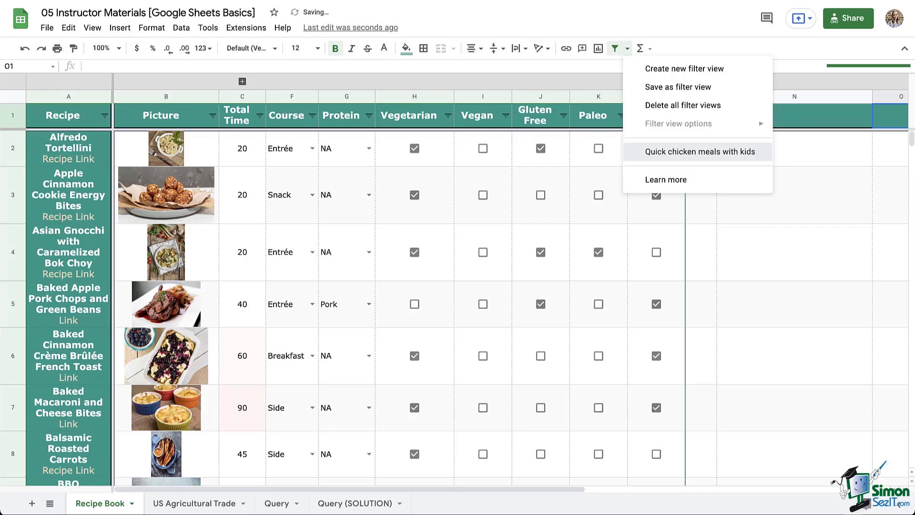
{"action": "left_click", "coordinate": [701, 152]}
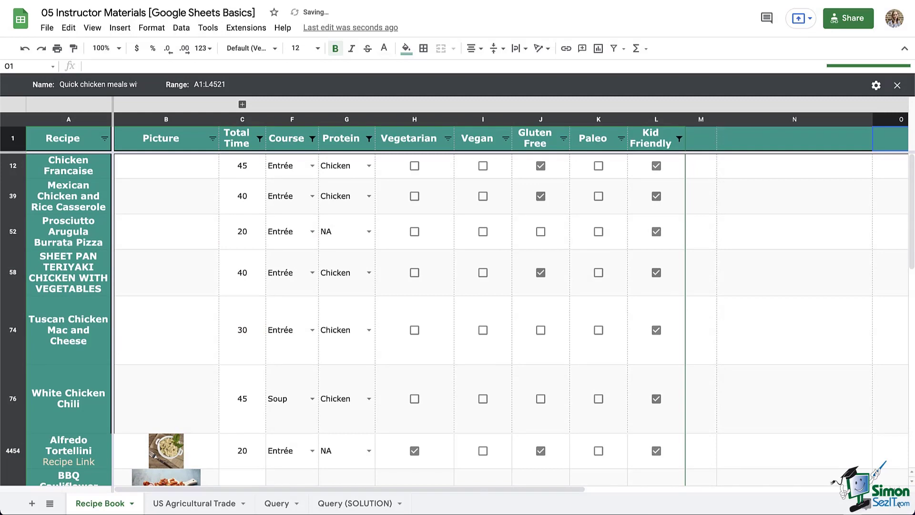
{"action": "left_click", "coordinate": [898, 85]}
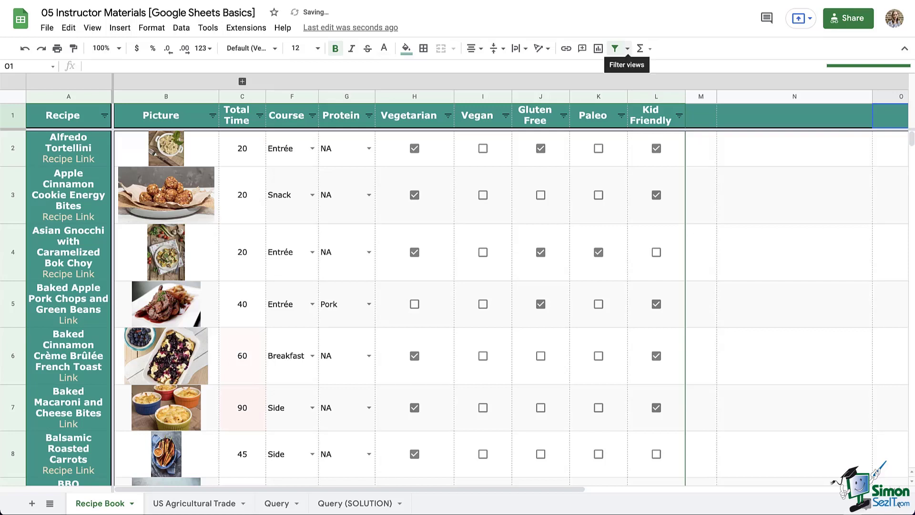
{"action": "left_click", "coordinate": [627, 48]}
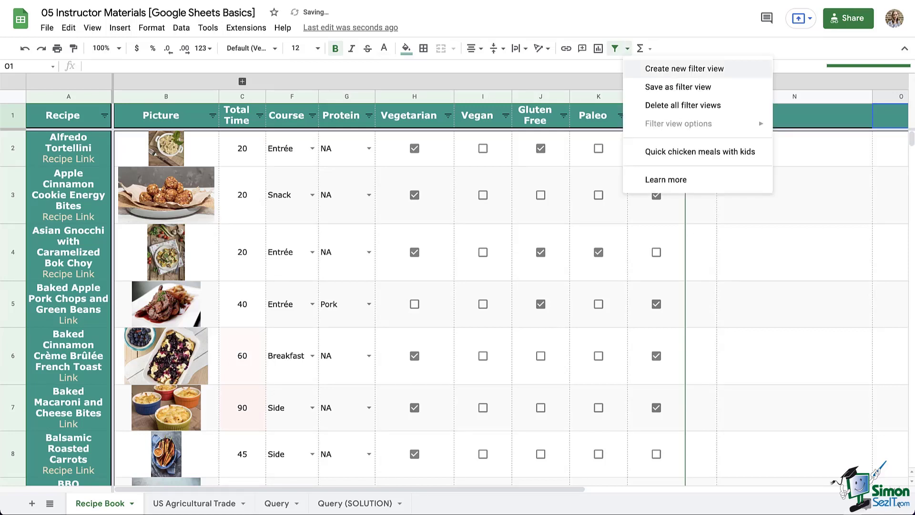
{"action": "left_click", "coordinate": [684, 68]}
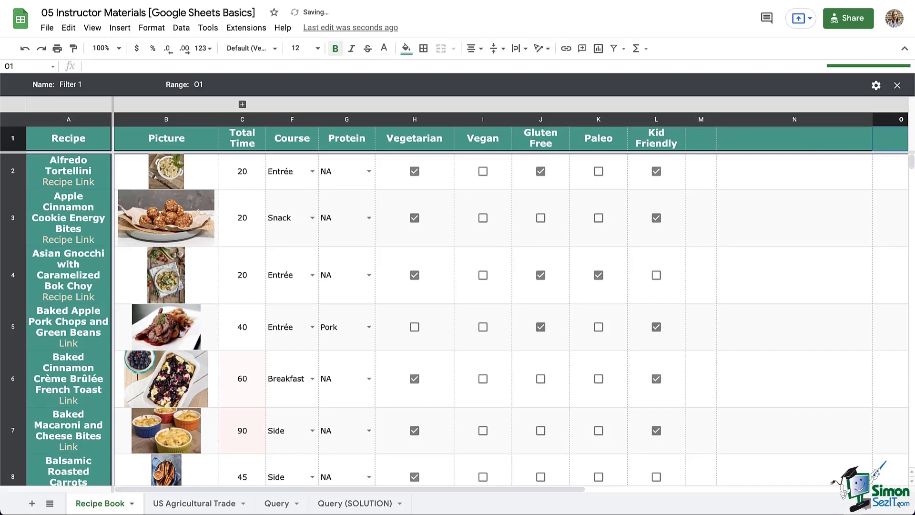
{"action": "left_click", "coordinate": [795, 172]}
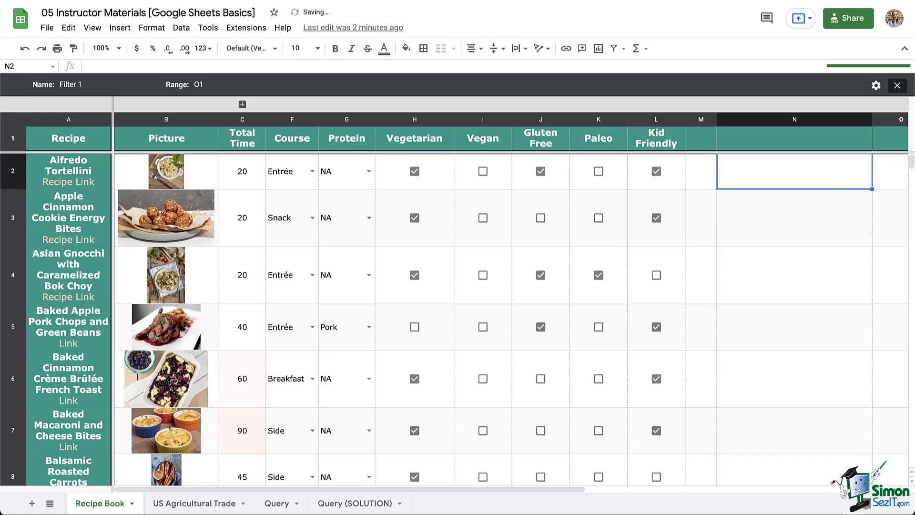
{"action": "left_click", "coordinate": [897, 86]}
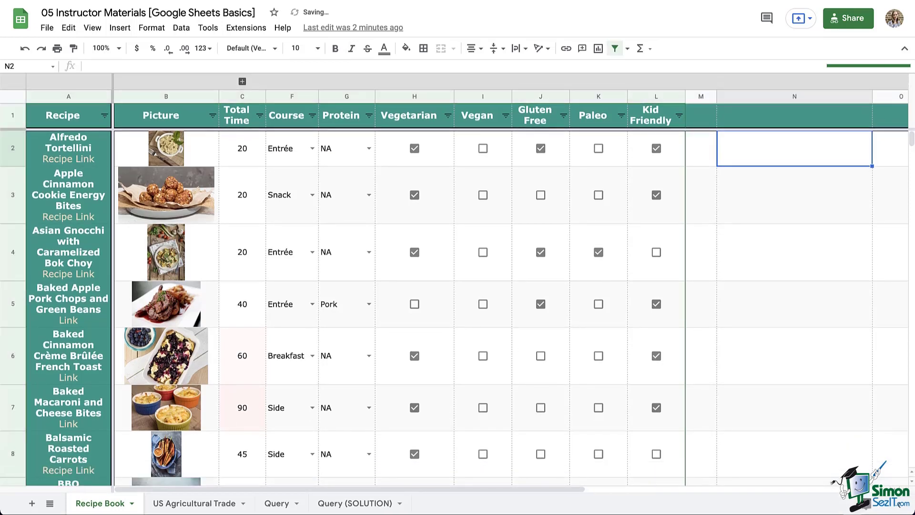